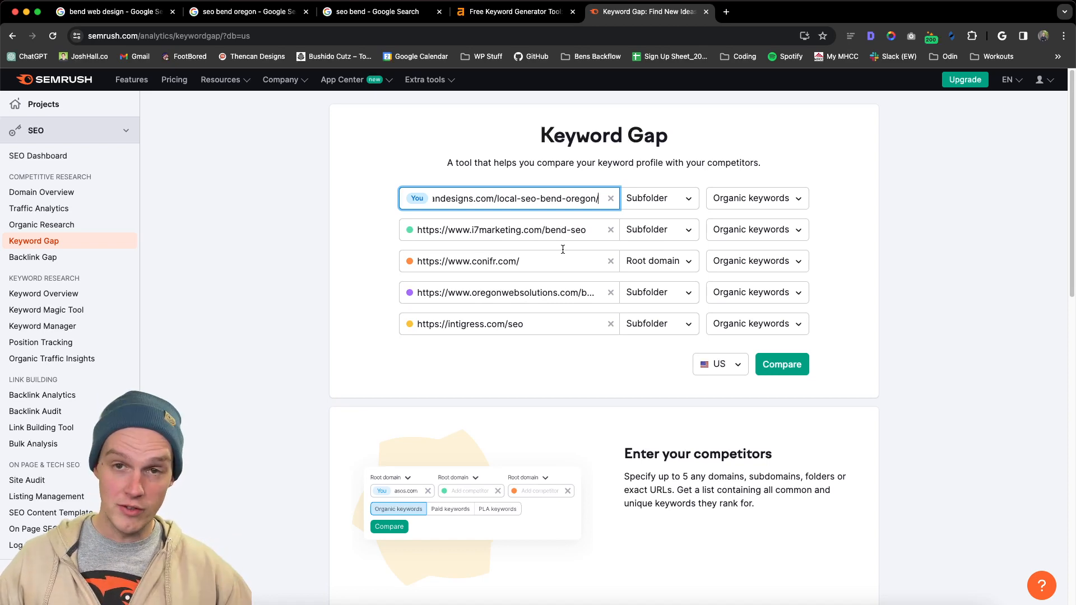
Step: Compare organic keywords across the five entered sites and examine the shared keywords' rankings, search volume and difficulty
click(770, 364)
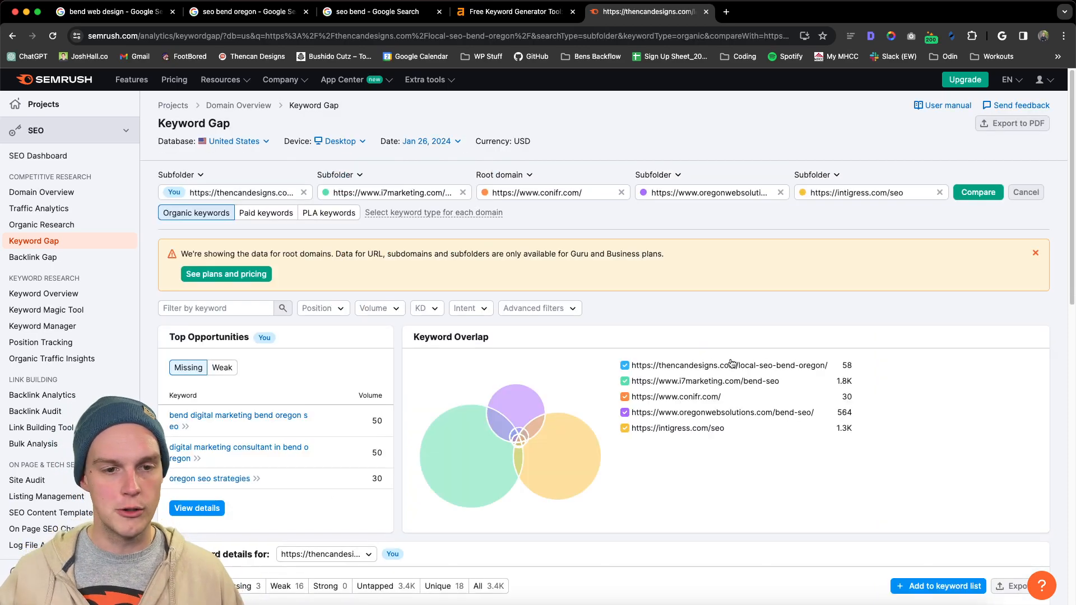
scroll(623, 283, down, 1)
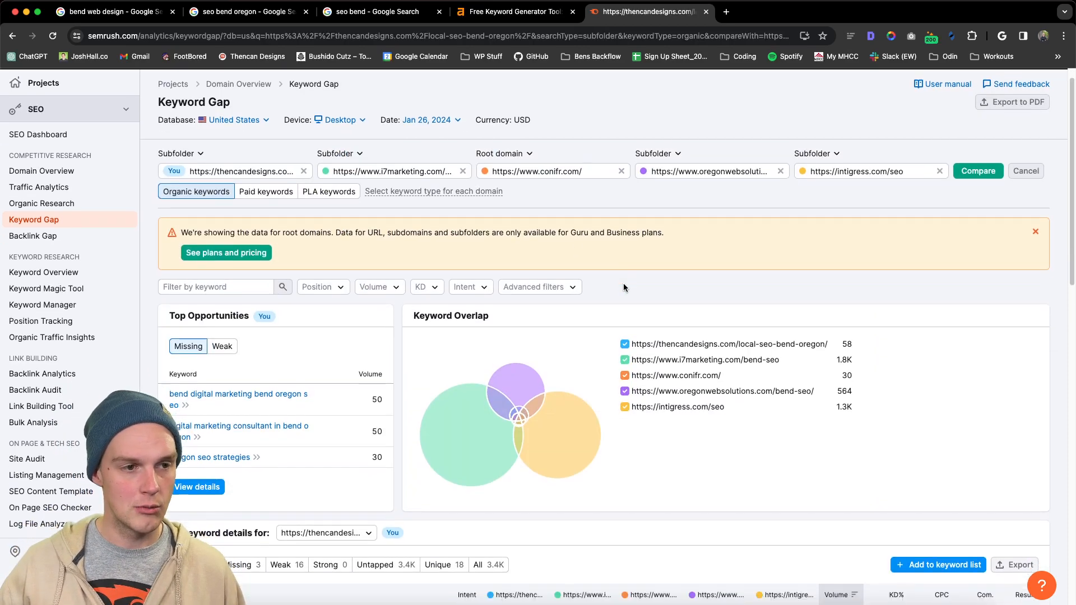
scroll(613, 279, down, 1)
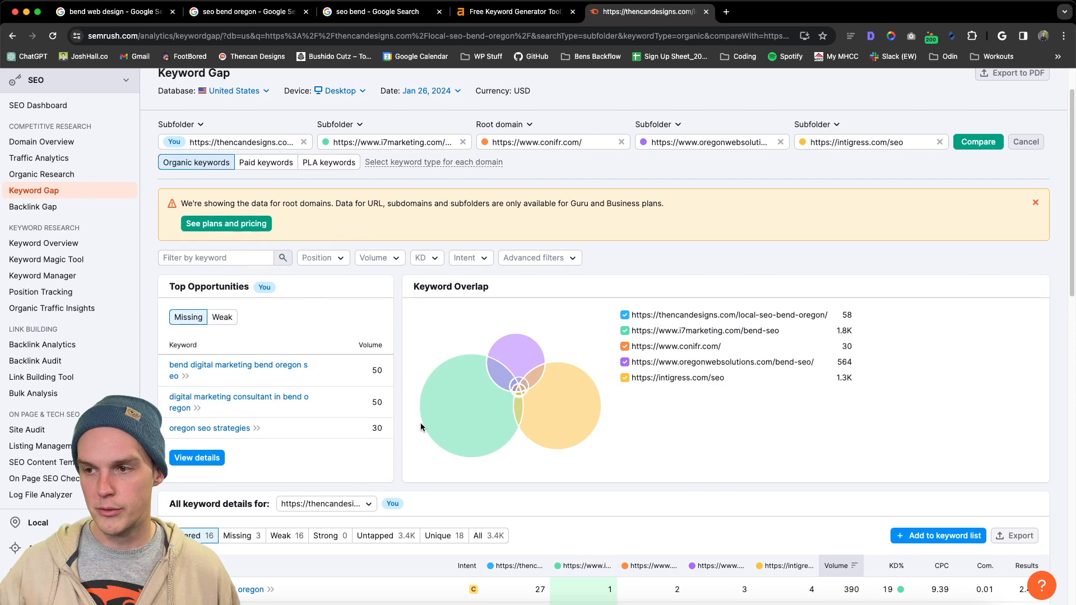
scroll(420, 427, down, 8)
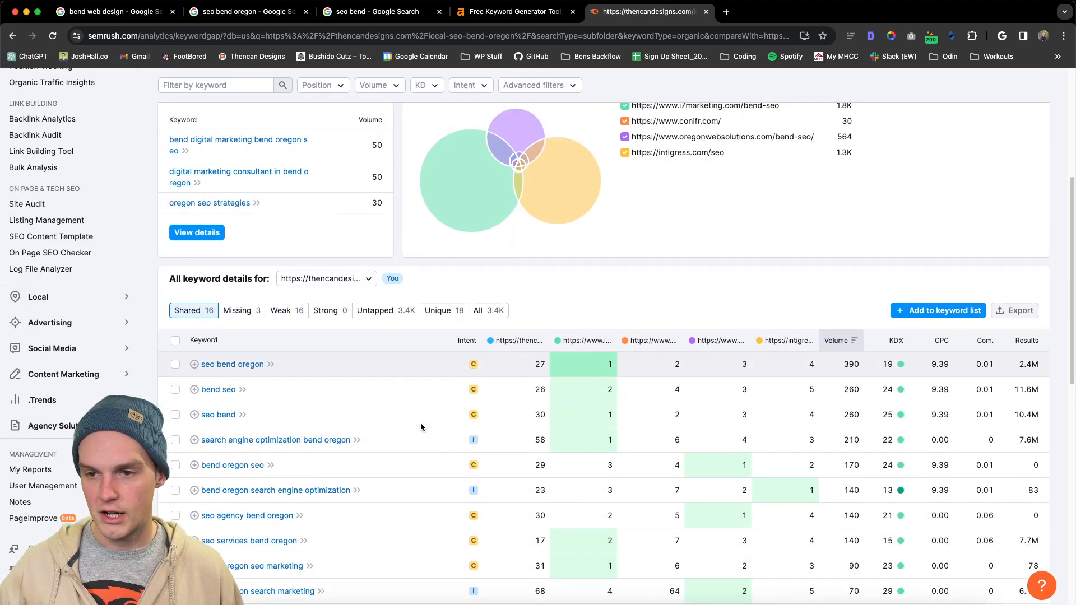
scroll(420, 427, down, 4)
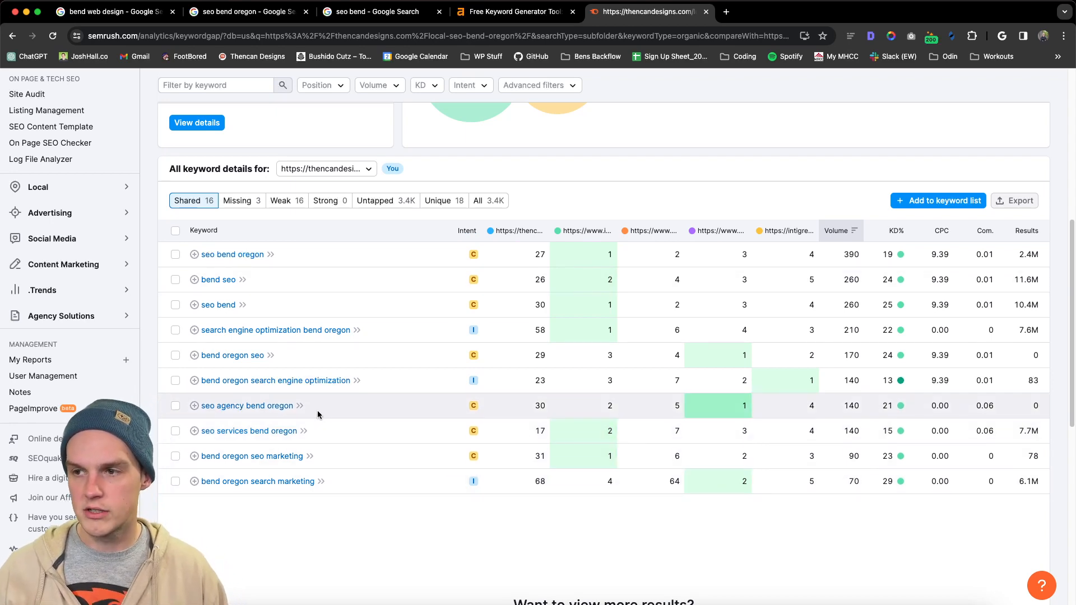
scroll(317, 414, down, 1)
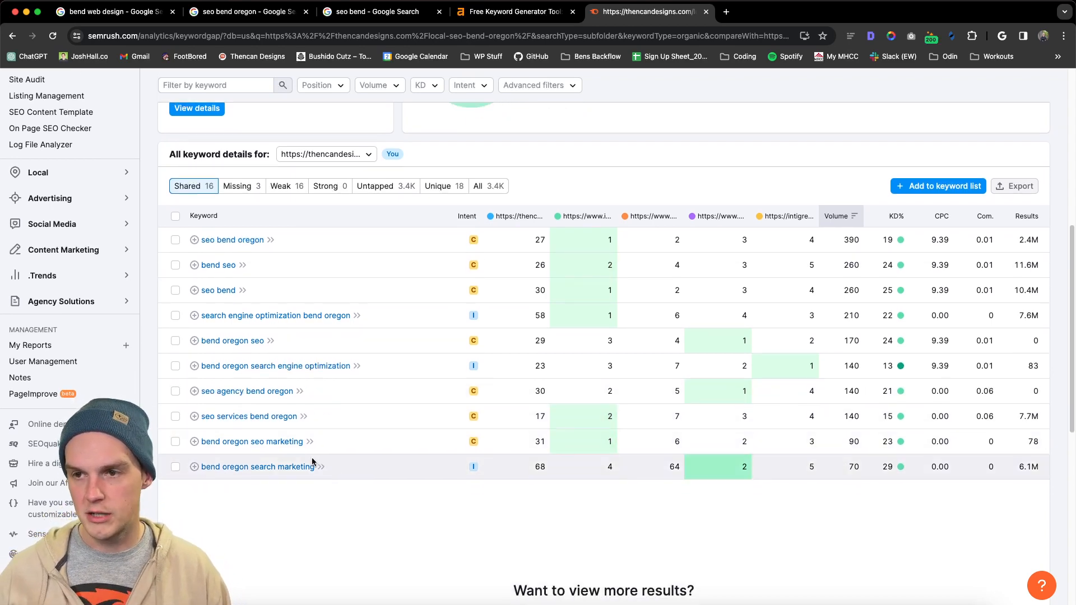
scroll(312, 459, up, 3)
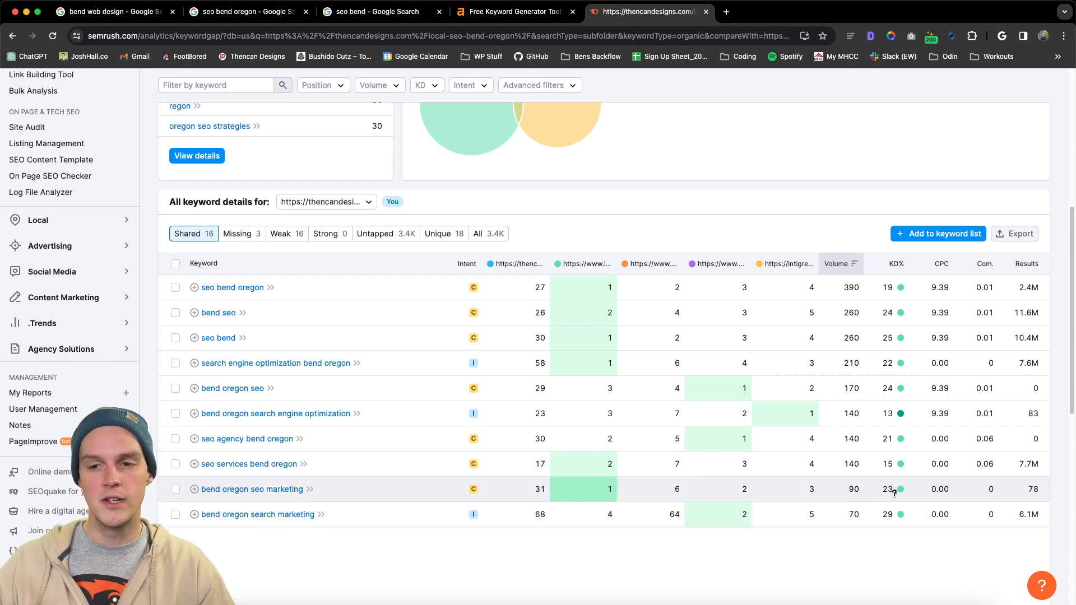
mouse_move(894, 492)
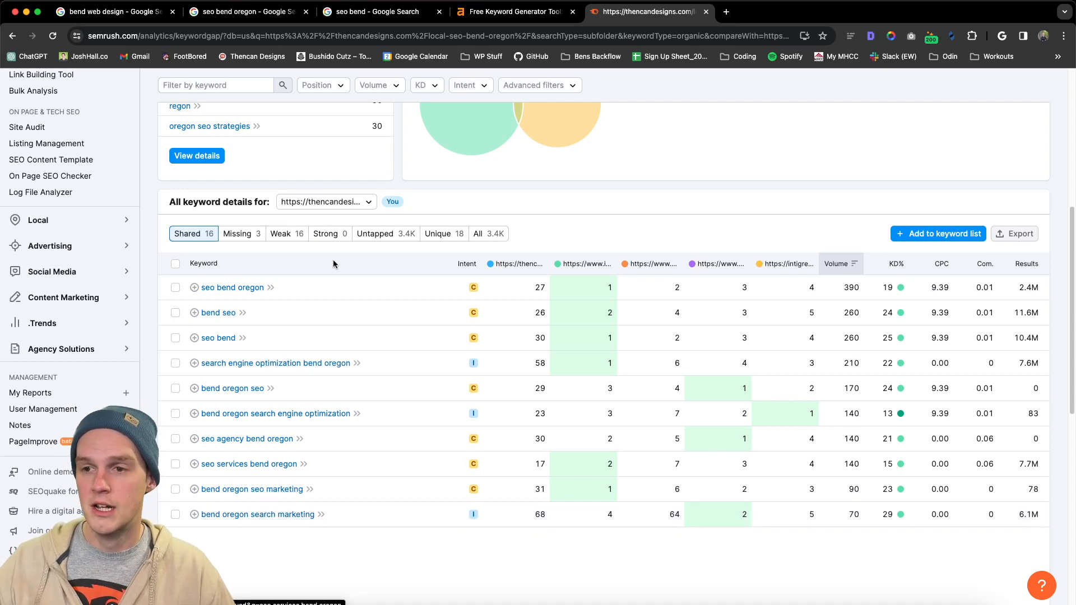
Step: Try to show the untapped keywords and check which of your own pages ranks for "seo bend oregon"
click(394, 238)
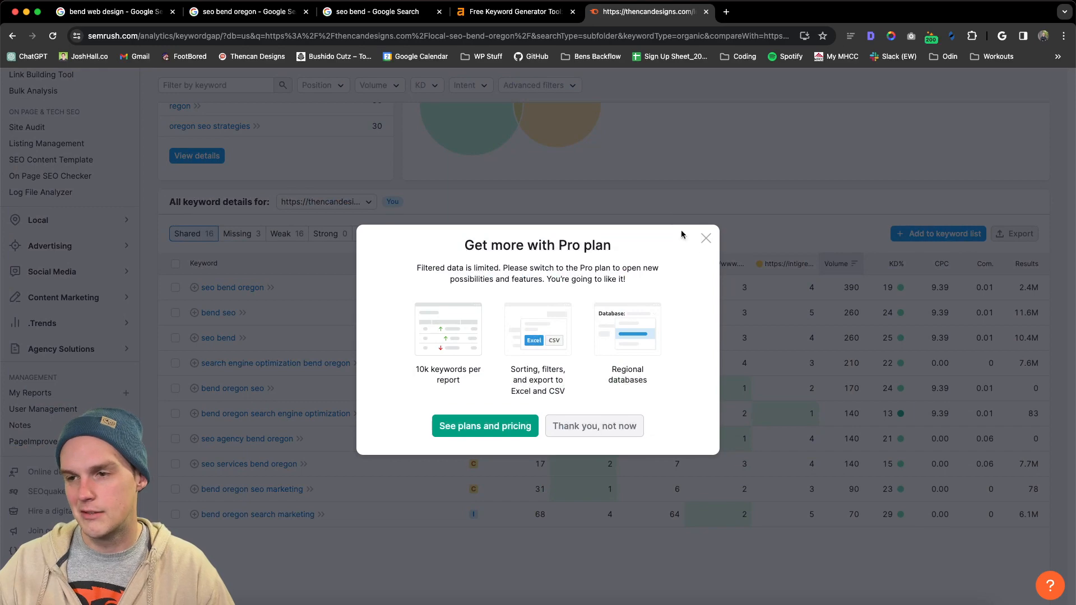
click(705, 239)
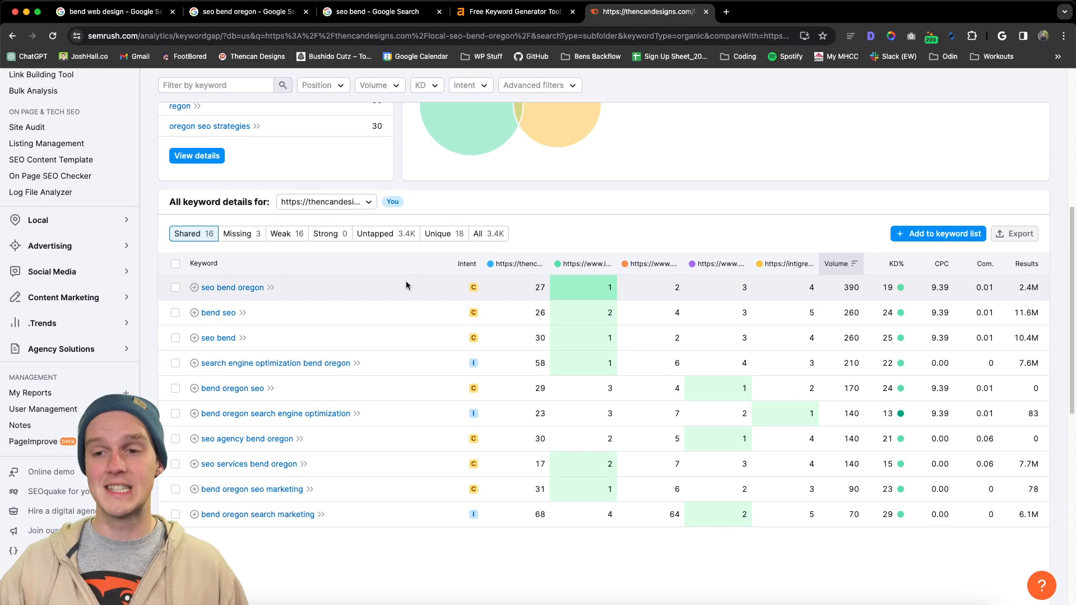
mouse_move(607, 359)
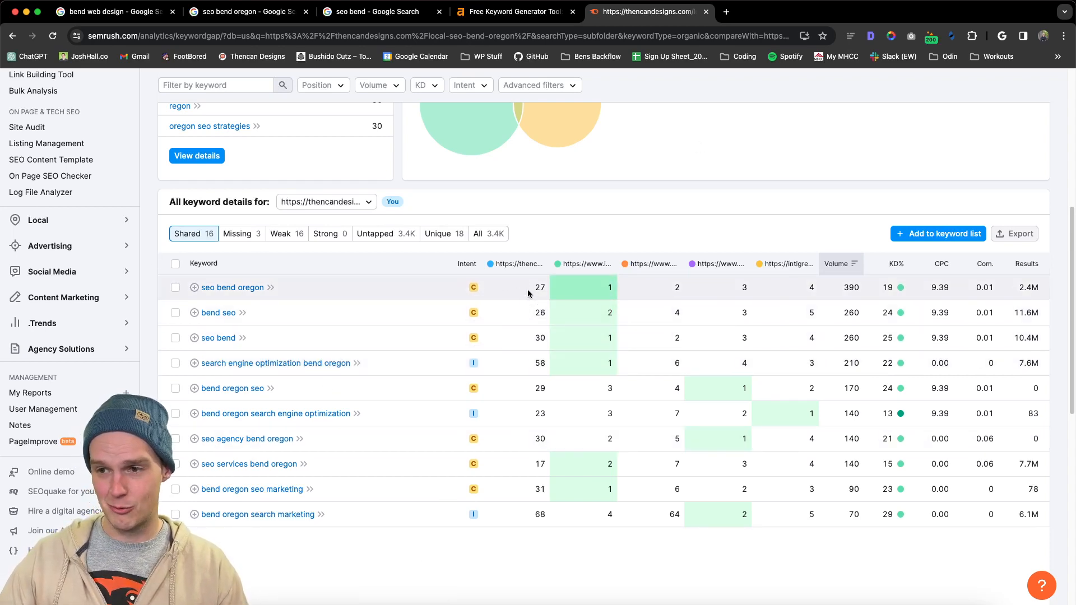
mouse_move(528, 293)
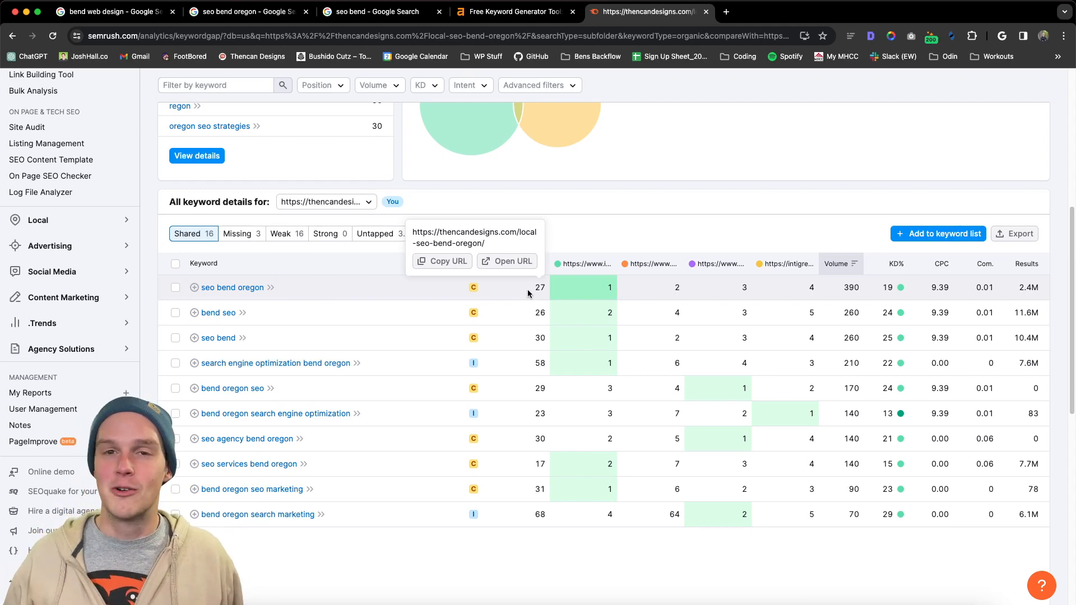
Step: Switch to the WordPress page editor, retitle the Local SEO page "SEO Bend Oregon" and open its SEO settings
key(super+Tab)
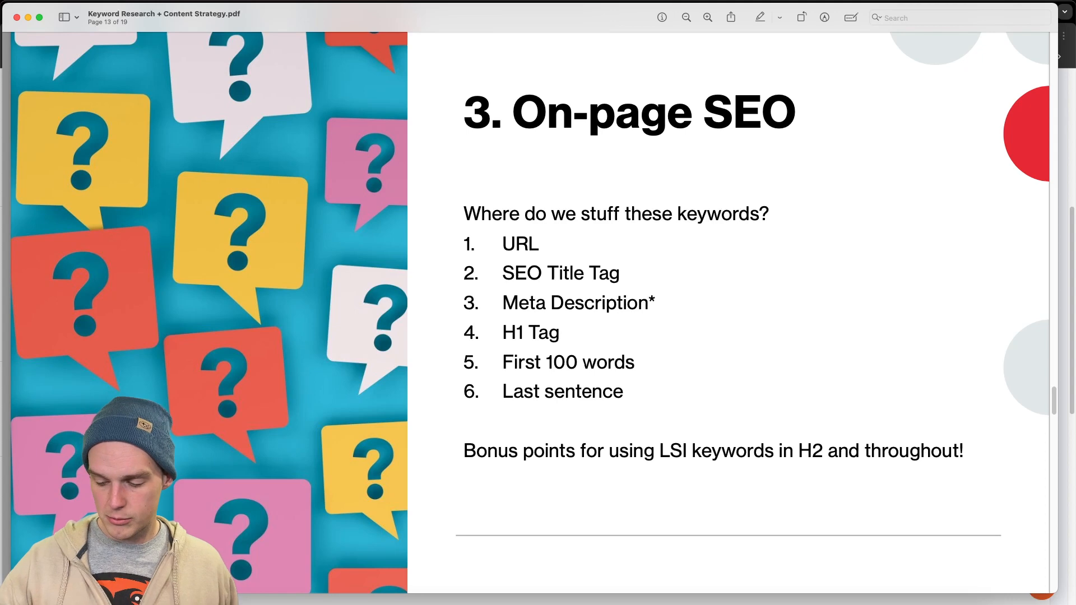
key(super+Tab)
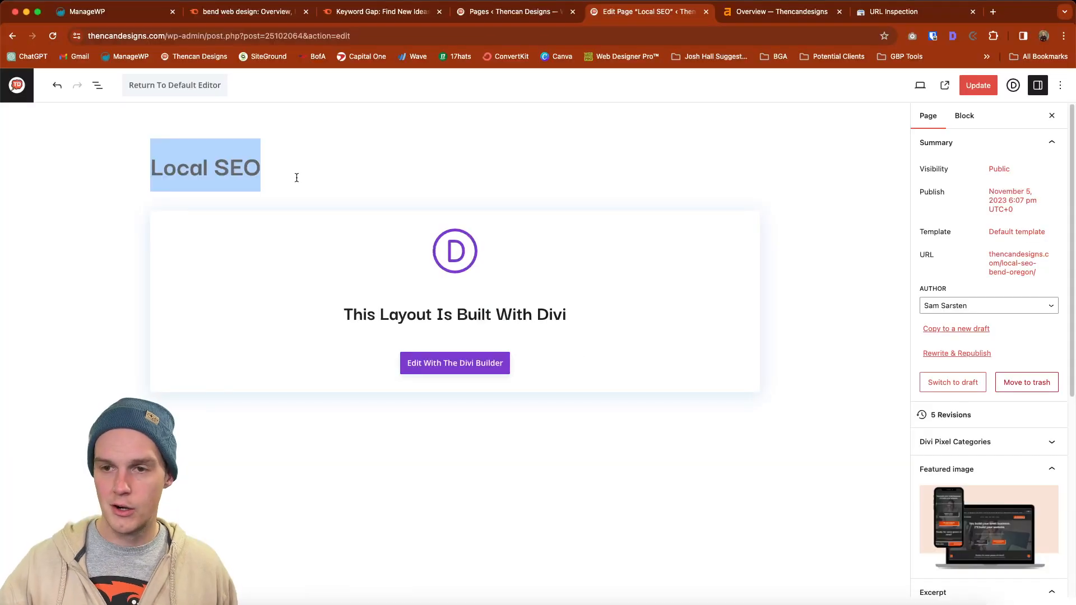
text(S)
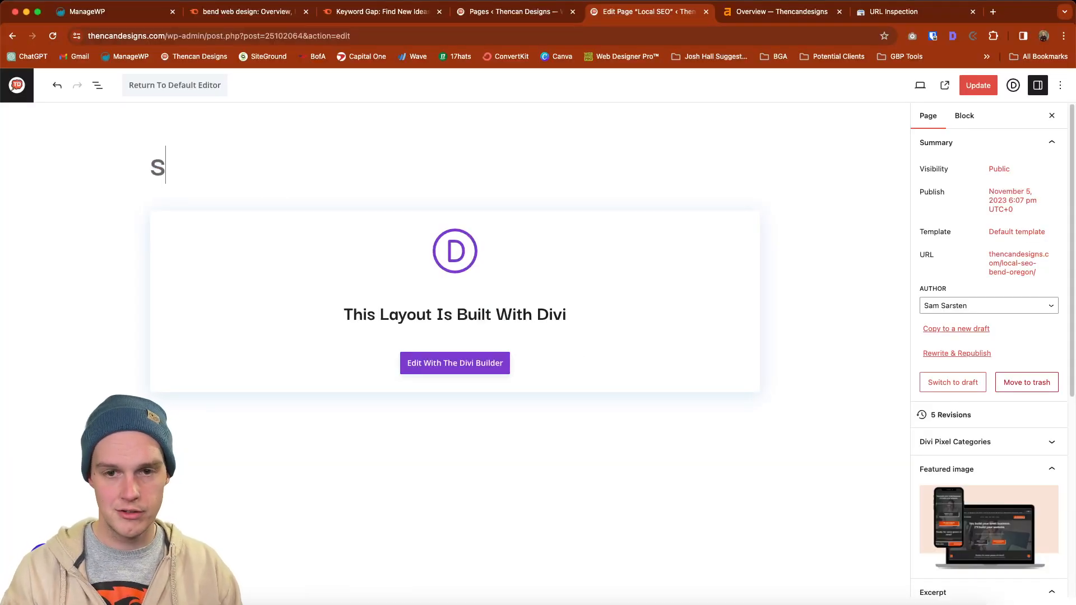
text(EO Bend Oregon)
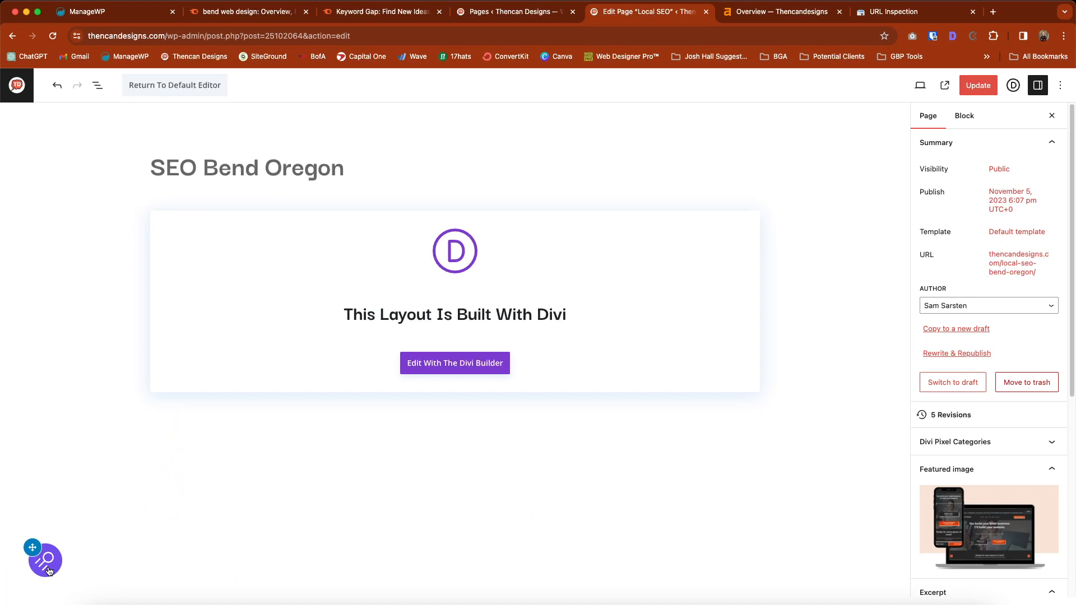
click(46, 560)
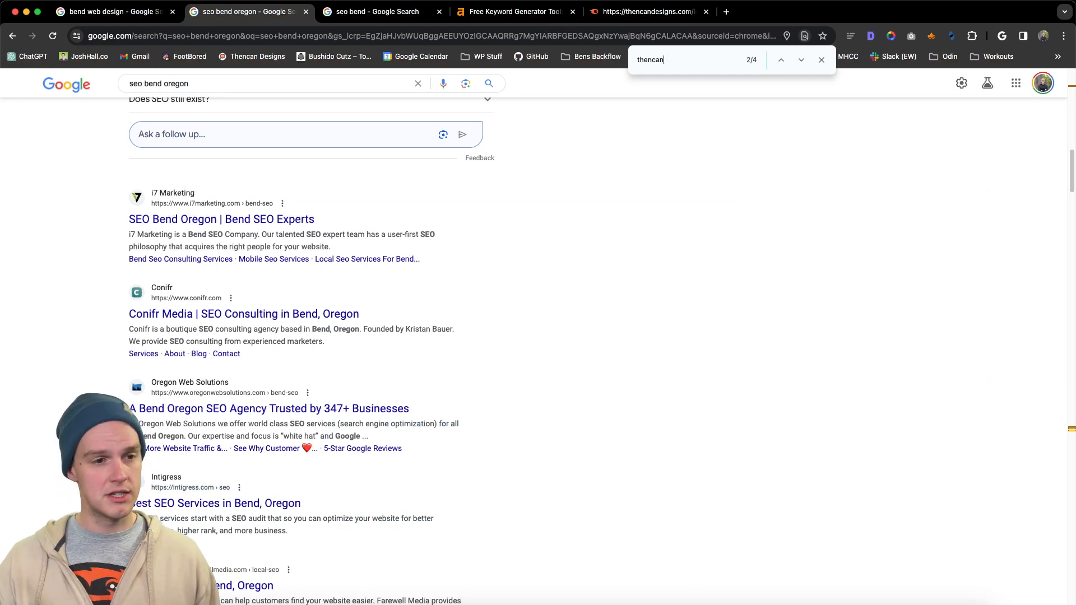
Step: Examine the competitors' page titles and descriptions in the Google results for "seo bend oregon"
scroll(311, 352, down, 3)
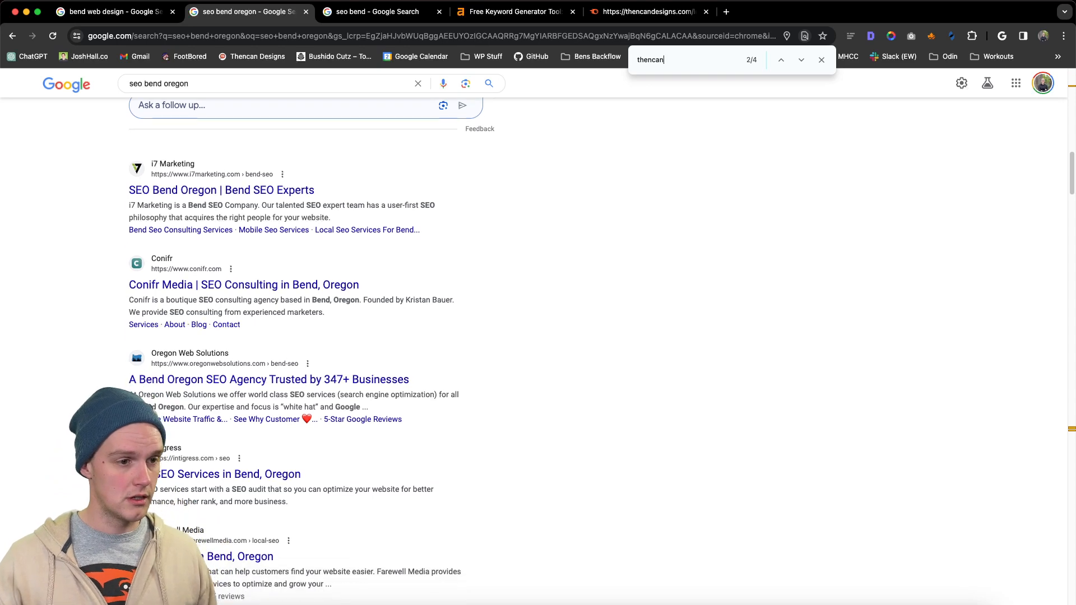
scroll(311, 352, down, 3)
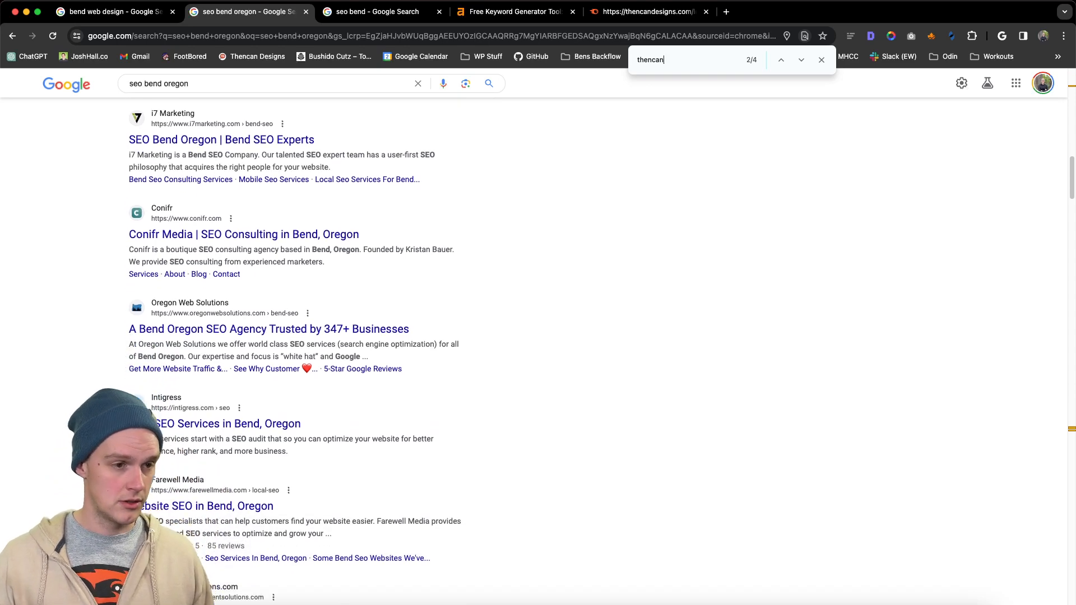
scroll(311, 351, down, 3)
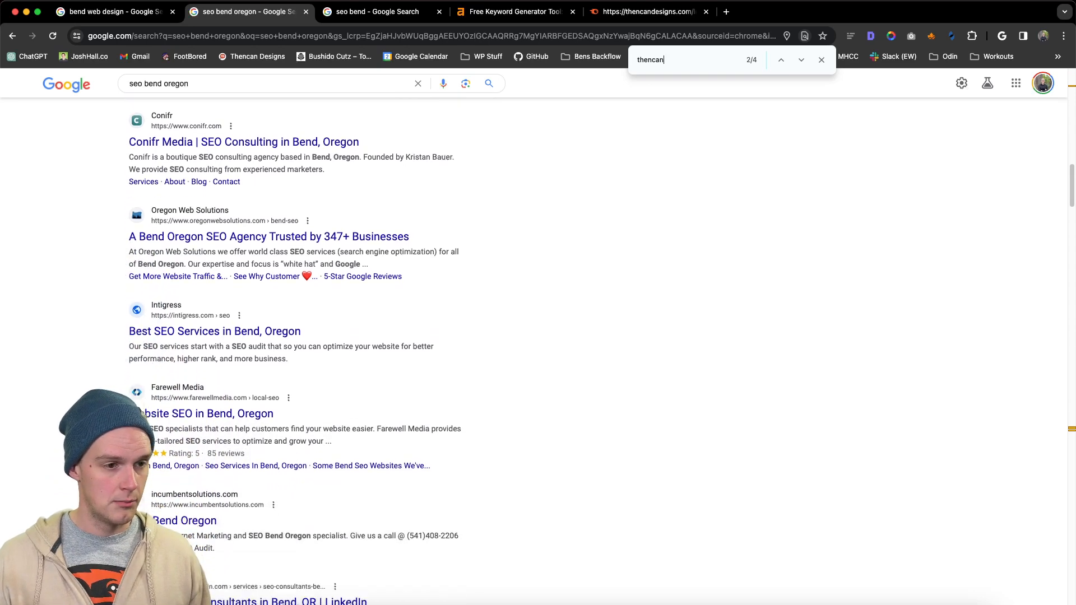
scroll(311, 351, down, 4)
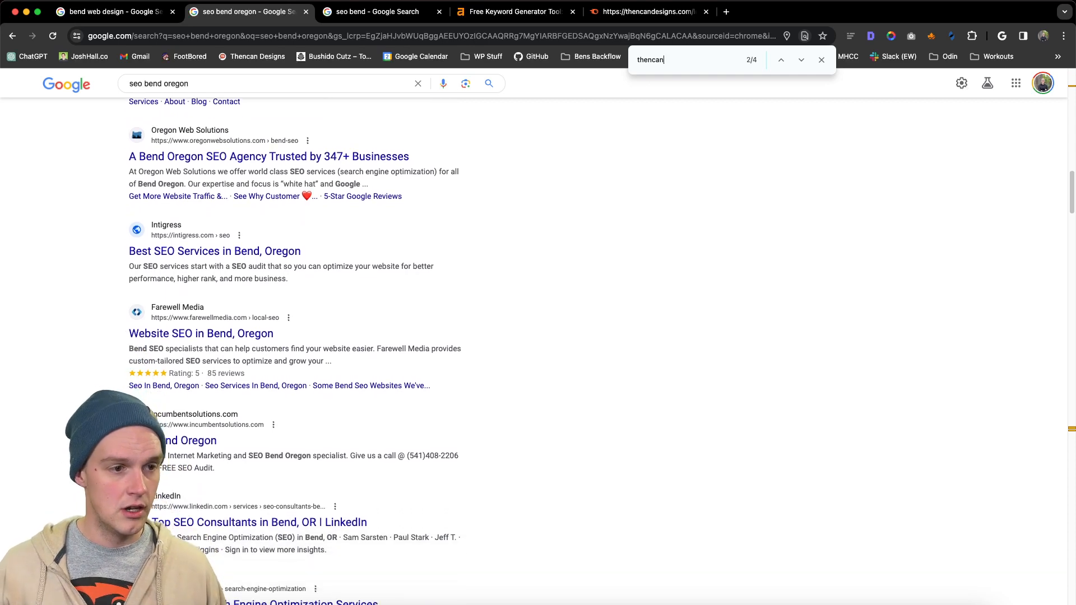
scroll(311, 352, down, 3)
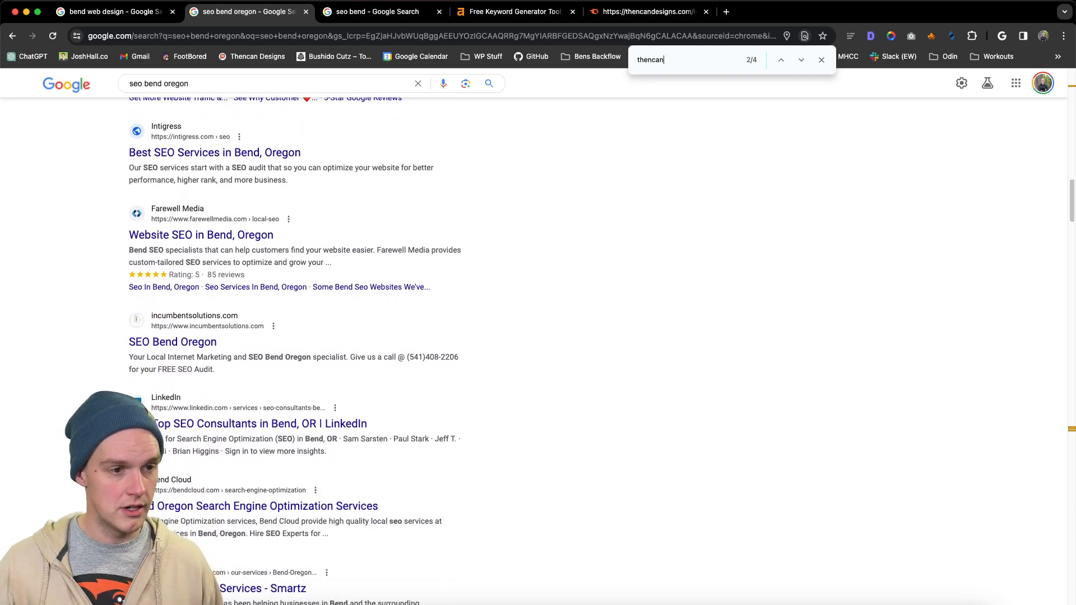
scroll(311, 351, down, 10)
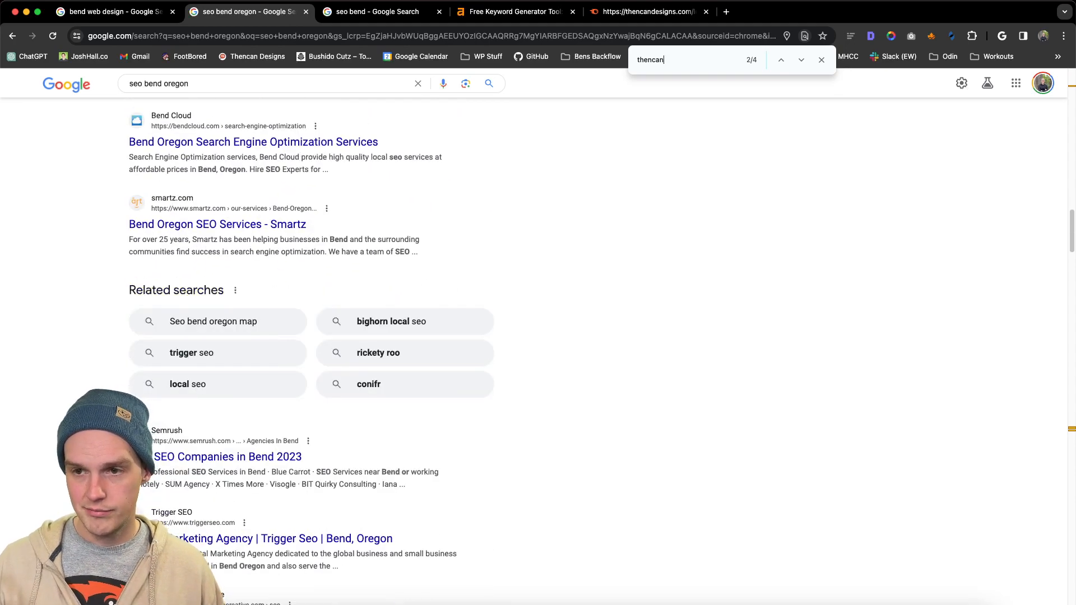
scroll(311, 351, up, 20)
scroll(311, 351, down, 6)
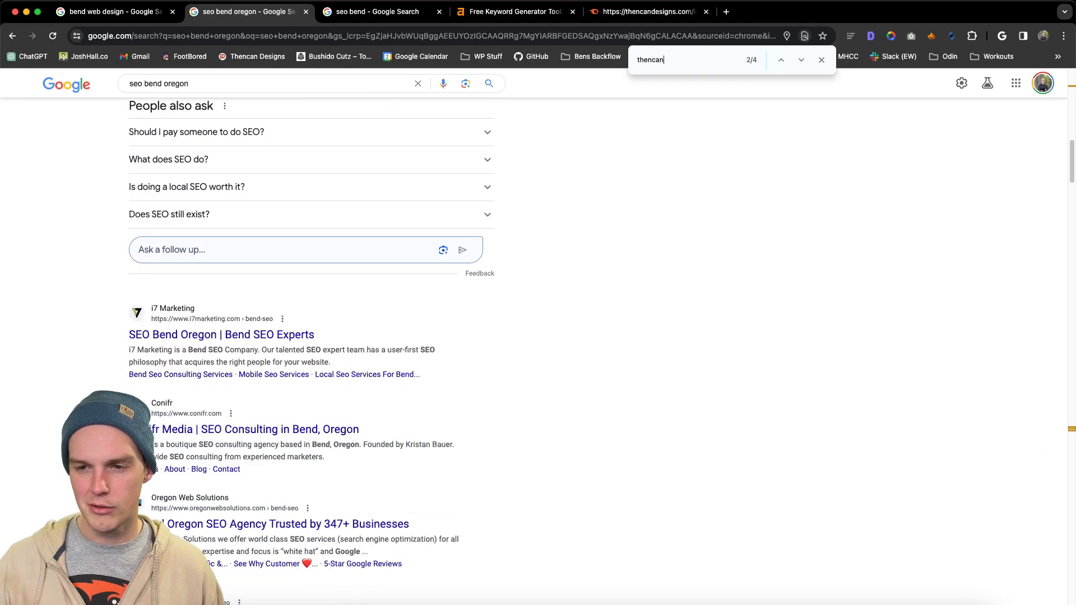
scroll(311, 352, down, 6)
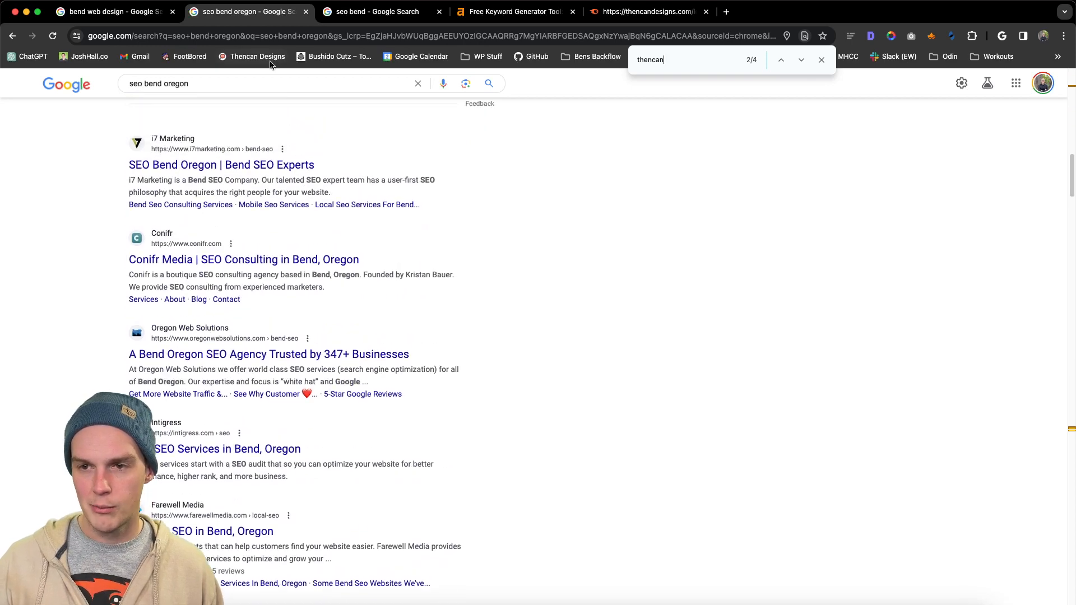
scroll(43, 240, up, 4)
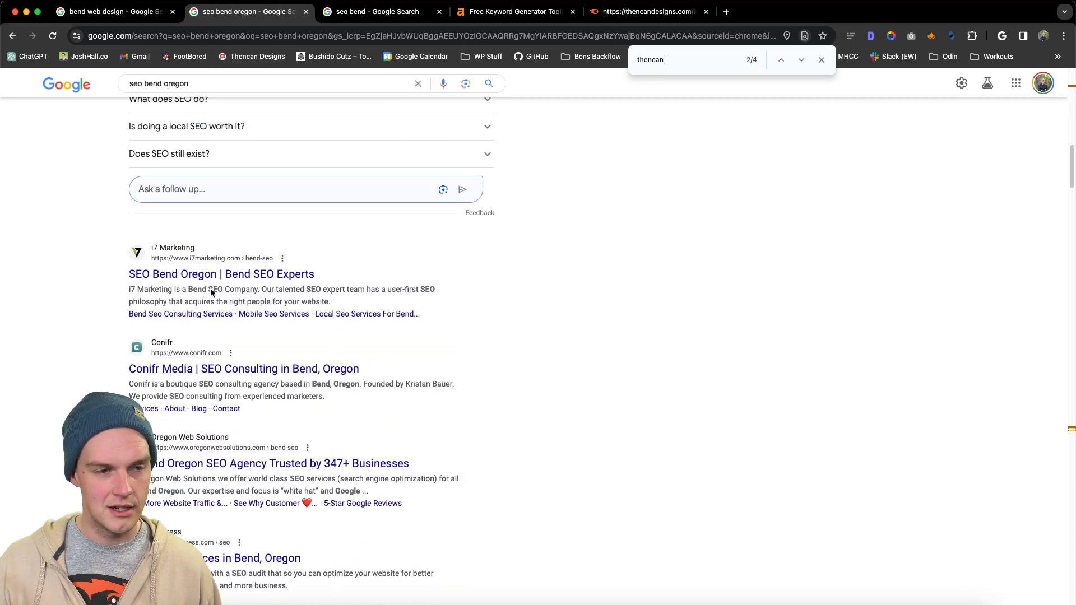
scroll(168, 330, down, 4)
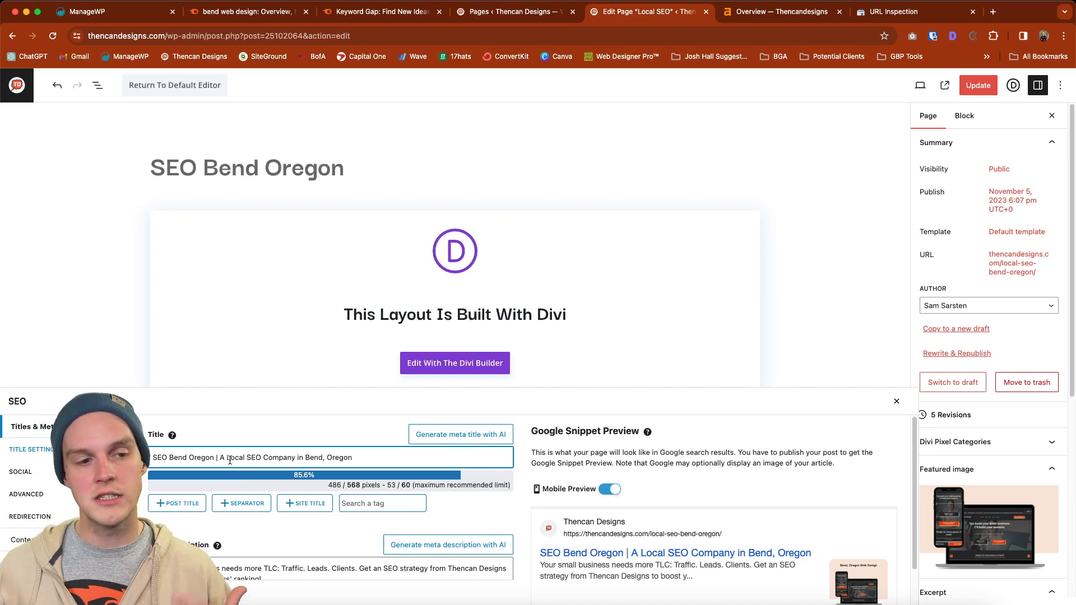
Step: Rewrite the meta description: "Don't know how to get your small business to rank higher on Google? Don't worry, local SEO is your specialty! Free marketing review available."
scroll(230, 459, down, 5)
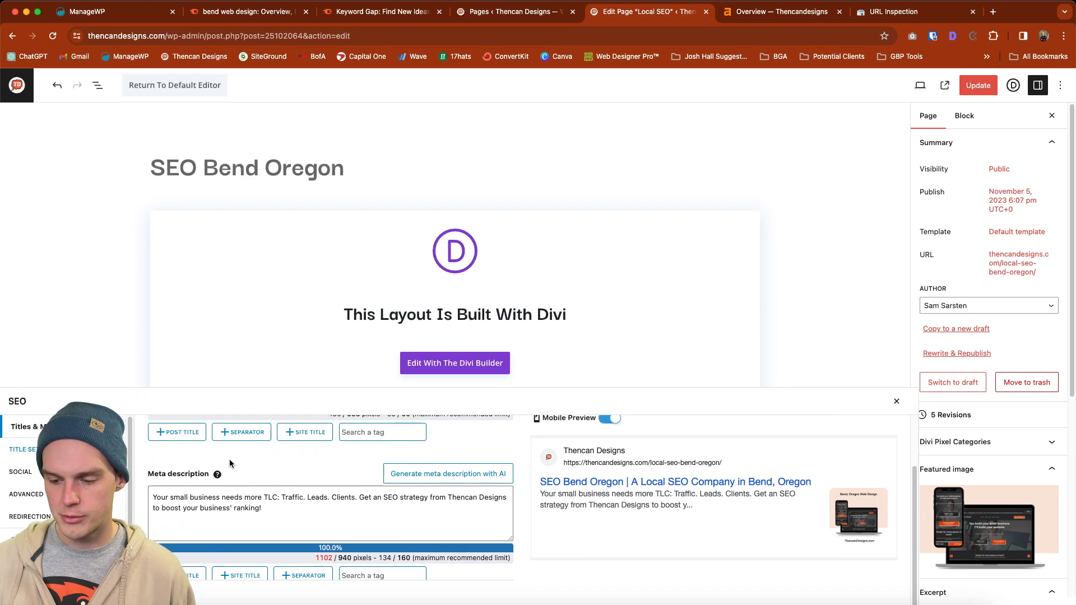
click(181, 507)
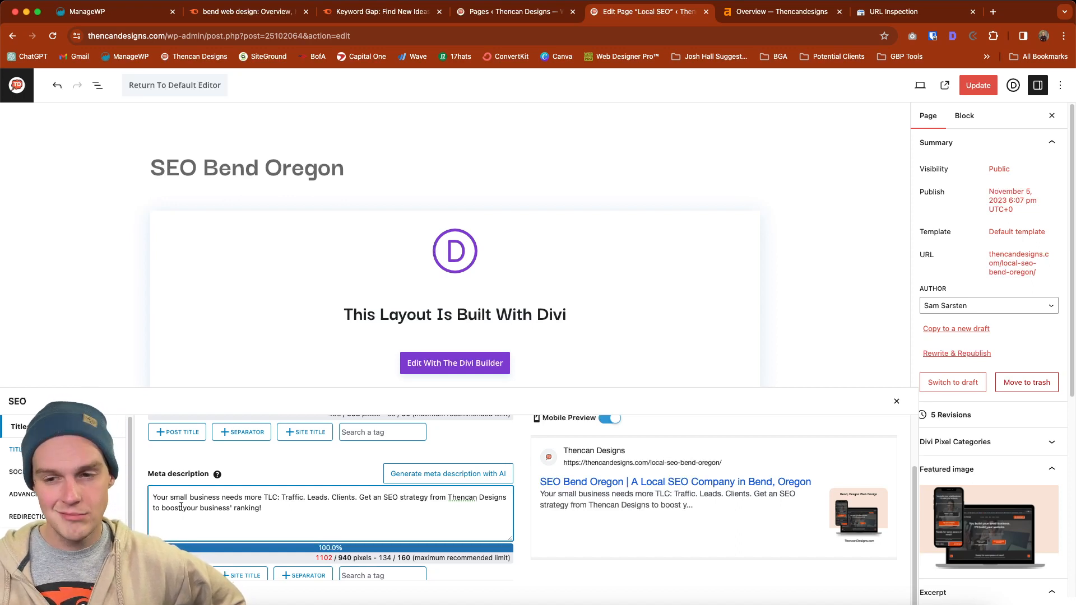
key(super+a)
text(Don't know how to get your small business to rank higher on Google? Don't worry, local SEO is your specialty! Free marketing review available.)
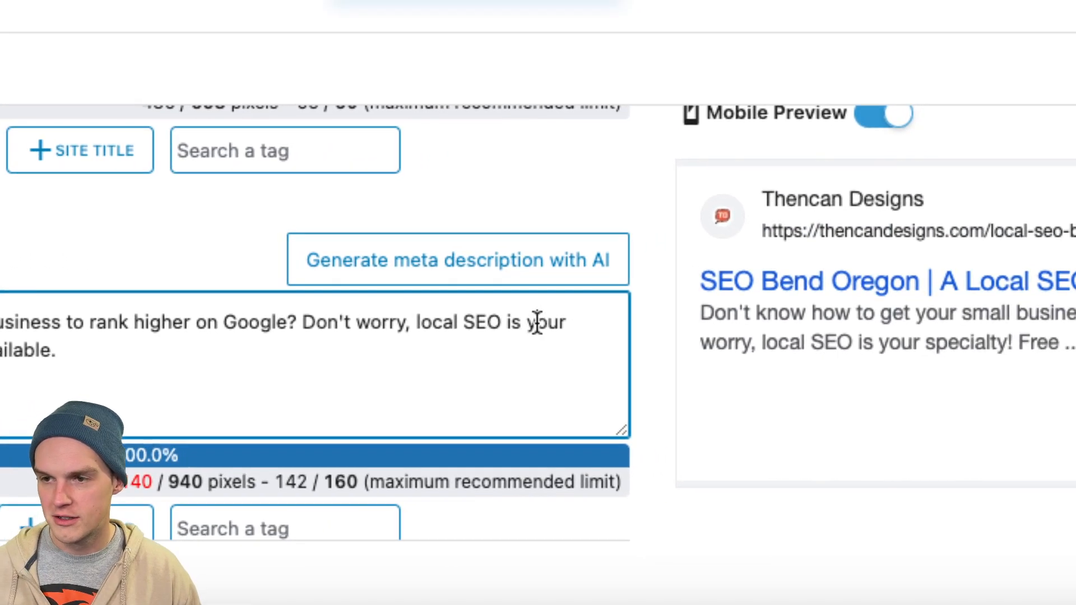
Step: Correct "your specialty" to "our specialty", end the meta description with "available now." and save the SEO settings
click(539, 322)
key(BackSpace)
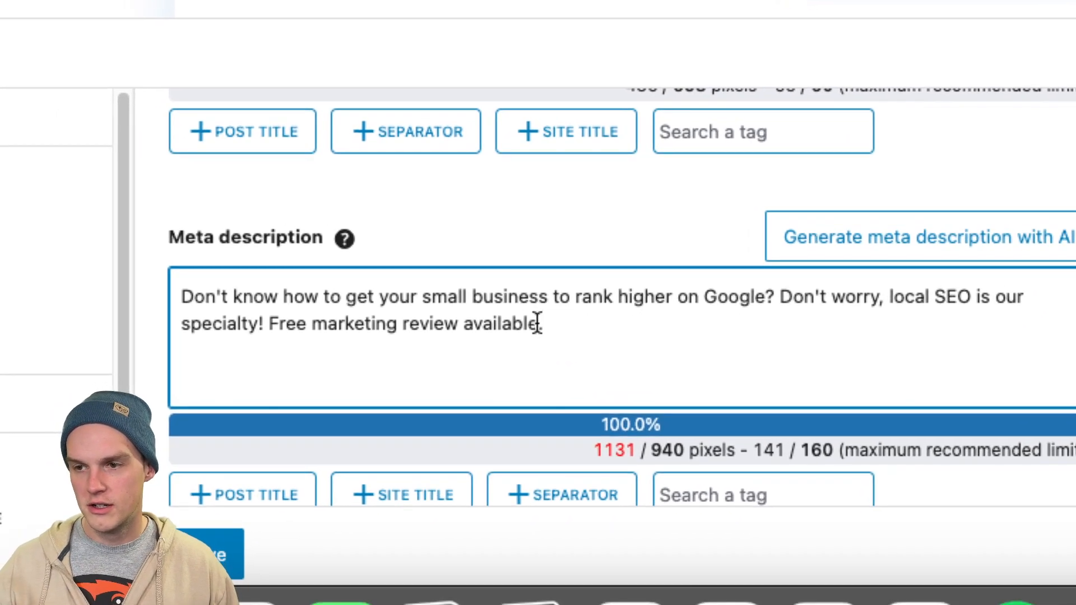
text(now)
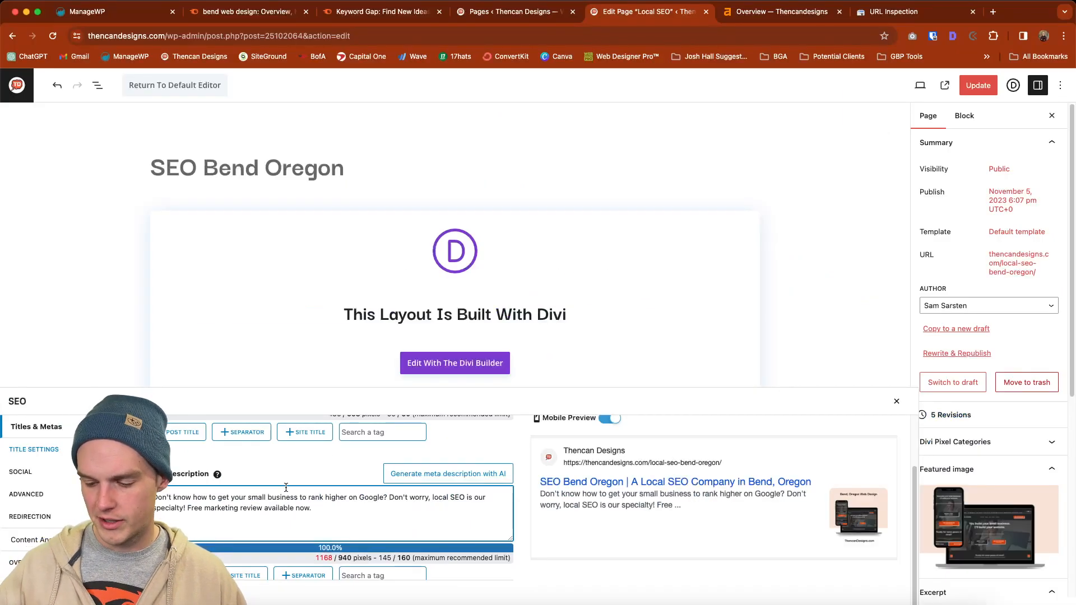
click(163, 598)
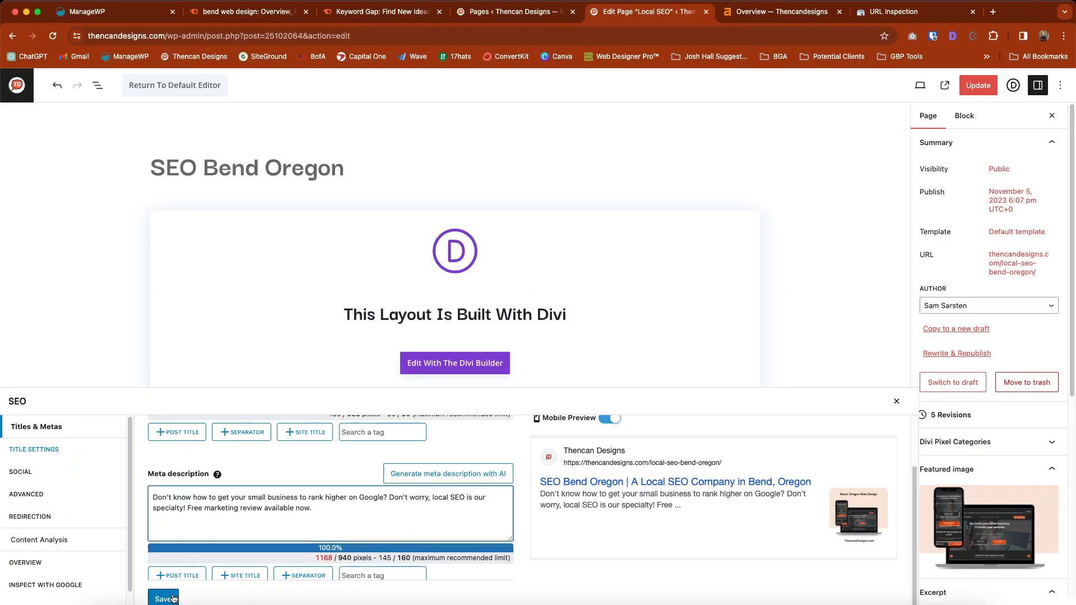
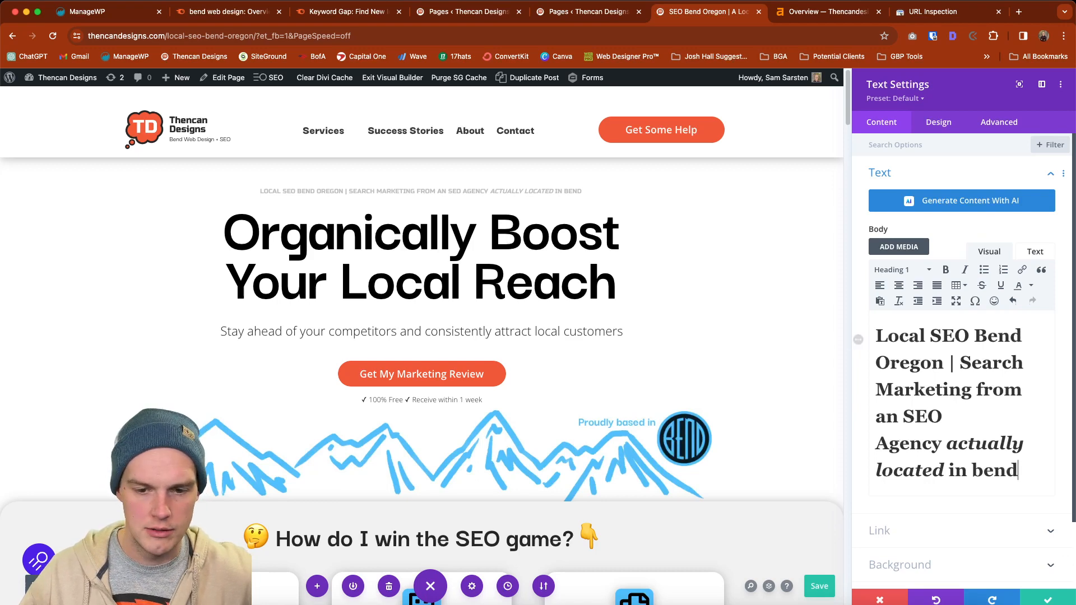
Step: Apply "Local SEO Bend Oregon | Search Marketing from an SEO Agency actually located in bend" as the Heading 1 text above the hero headline
click(1048, 598)
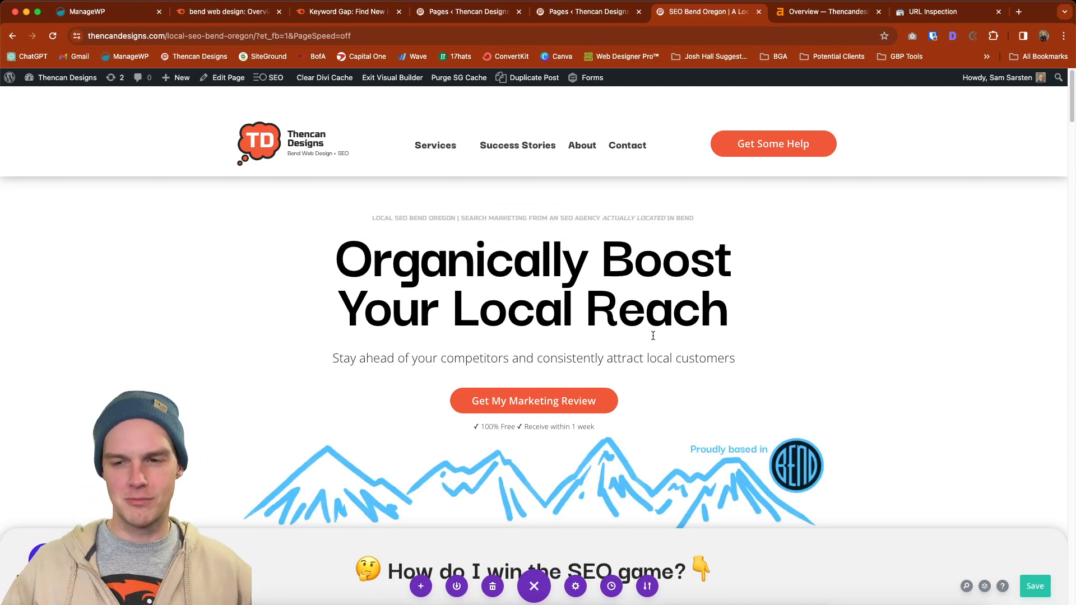
Step: Save the page's hero text changes and review the sections from the SEO game cards to the success story
key(ctrl+s)
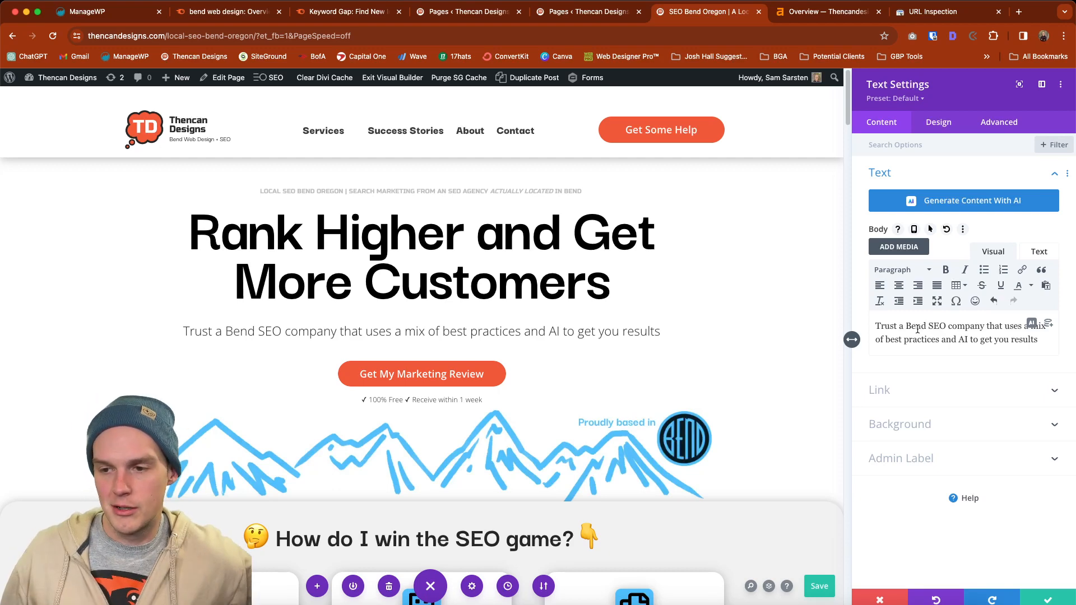
scroll(644, 351, down, 10)
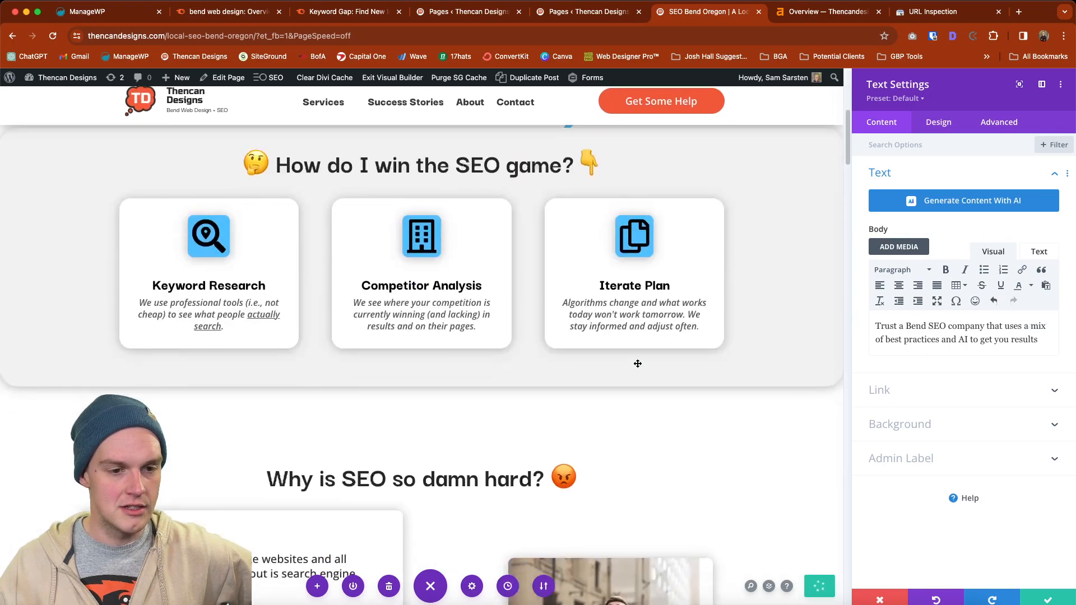
scroll(560, 303, down, 5)
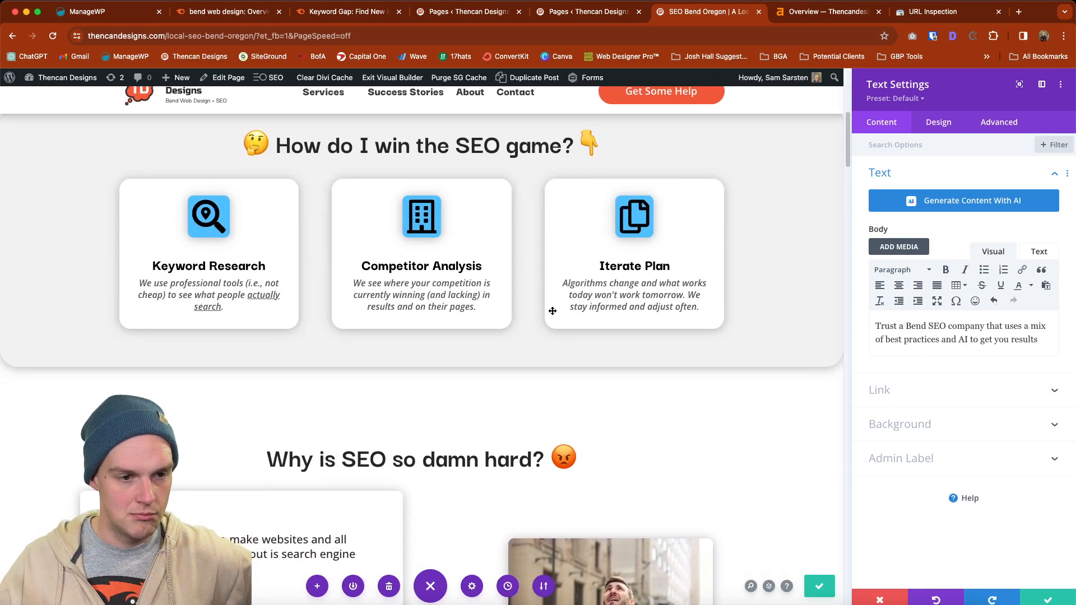
scroll(553, 311, down, 9)
scroll(552, 311, up, 2)
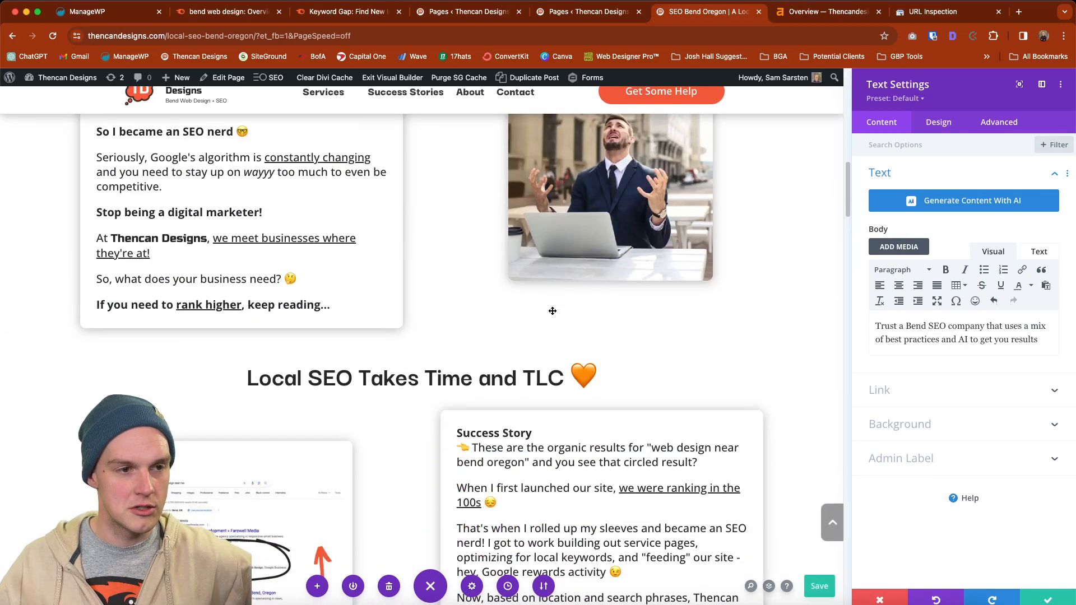
scroll(552, 311, down, 7)
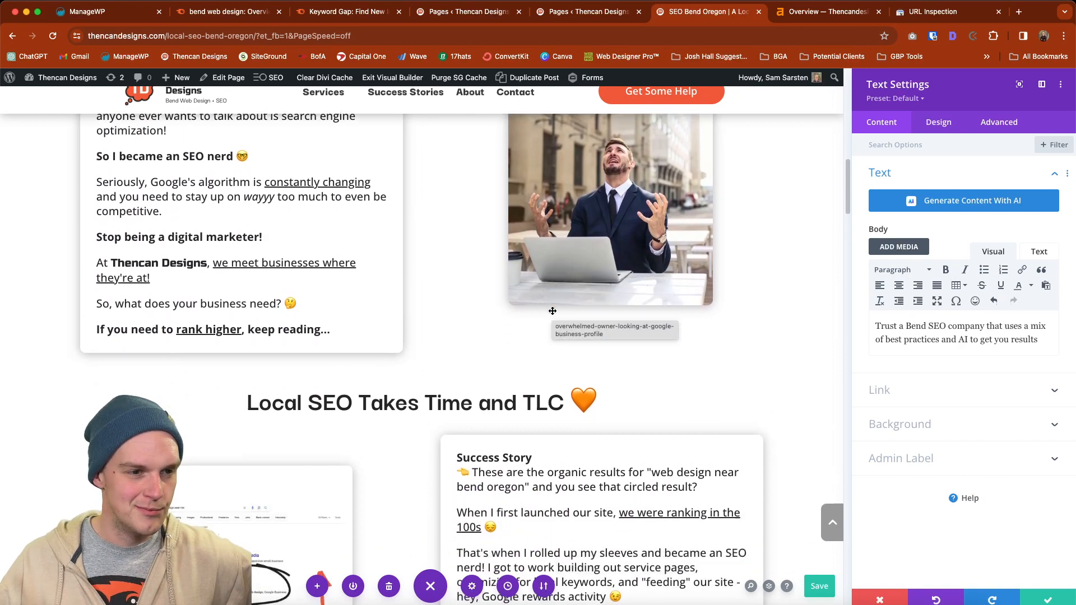
scroll(552, 311, down, 4)
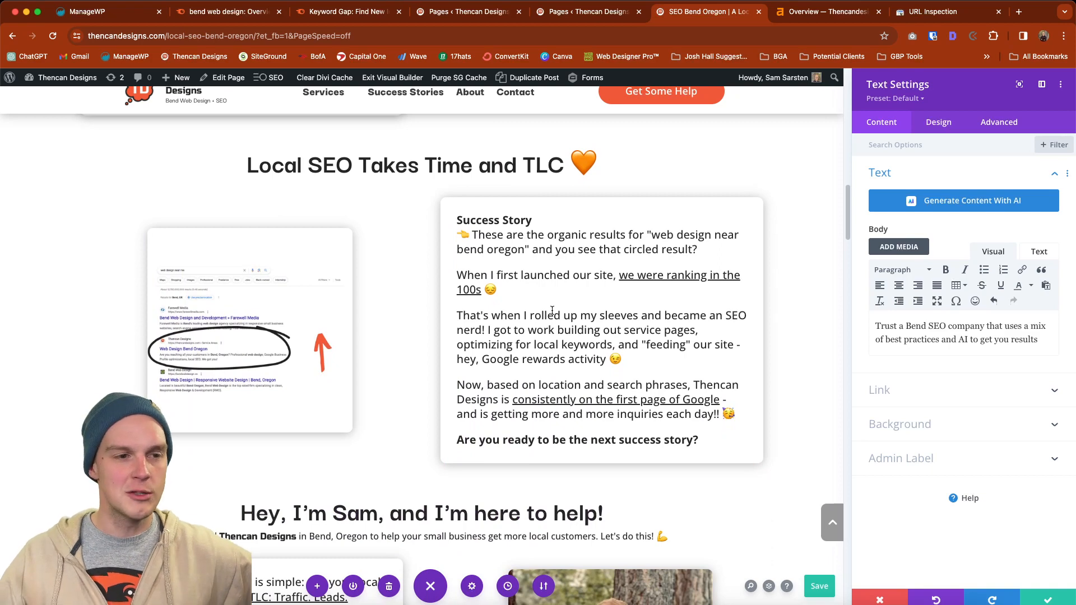
scroll(553, 311, up, 13)
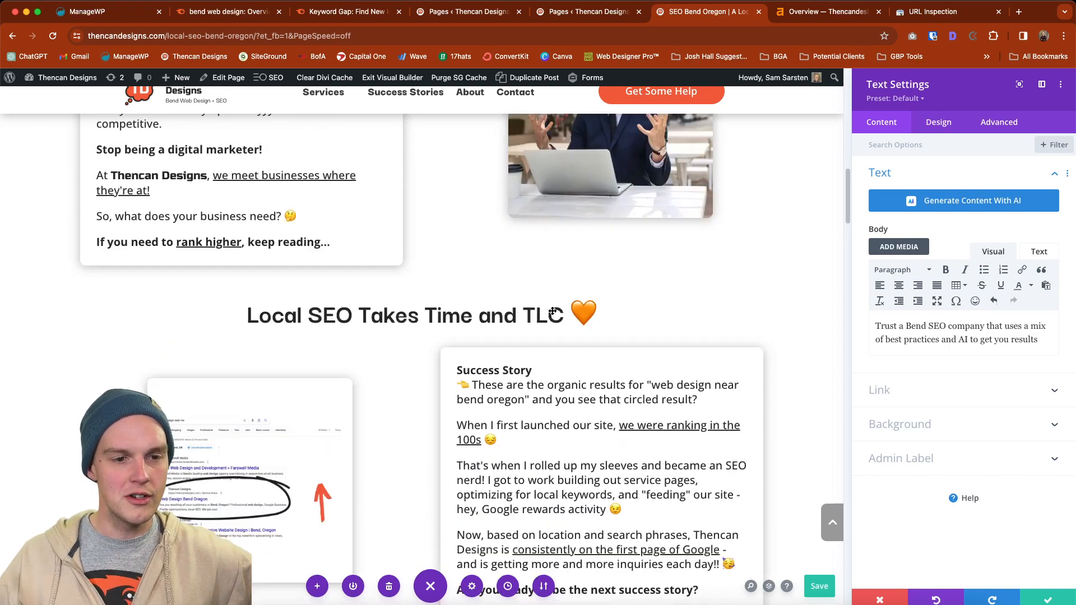
scroll(553, 311, down, 11)
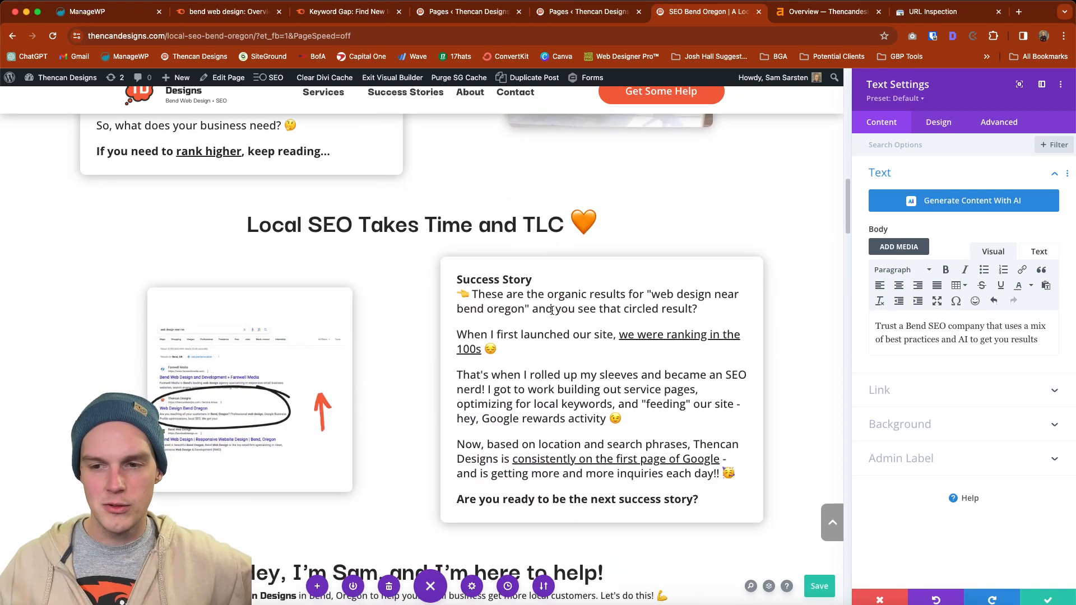
Step: Review the free GBP Tune-up offer and its check-up form near the page's end, and save the page
scroll(553, 311, down, 11)
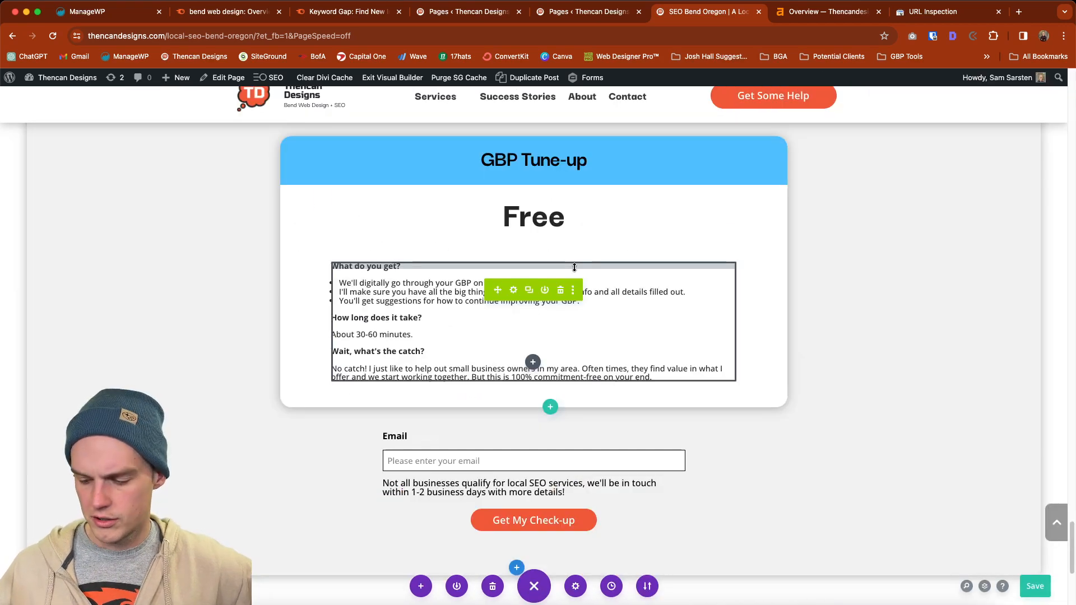
scroll(574, 267, down, 2)
scroll(574, 267, up, 5)
scroll(574, 267, down, 5)
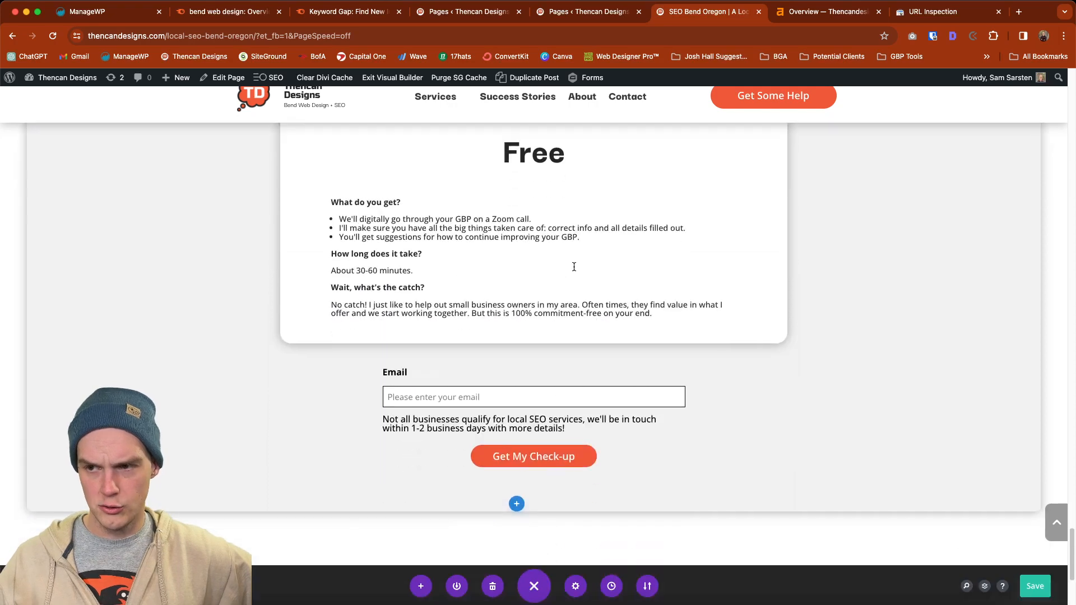
scroll(574, 267, up, 3)
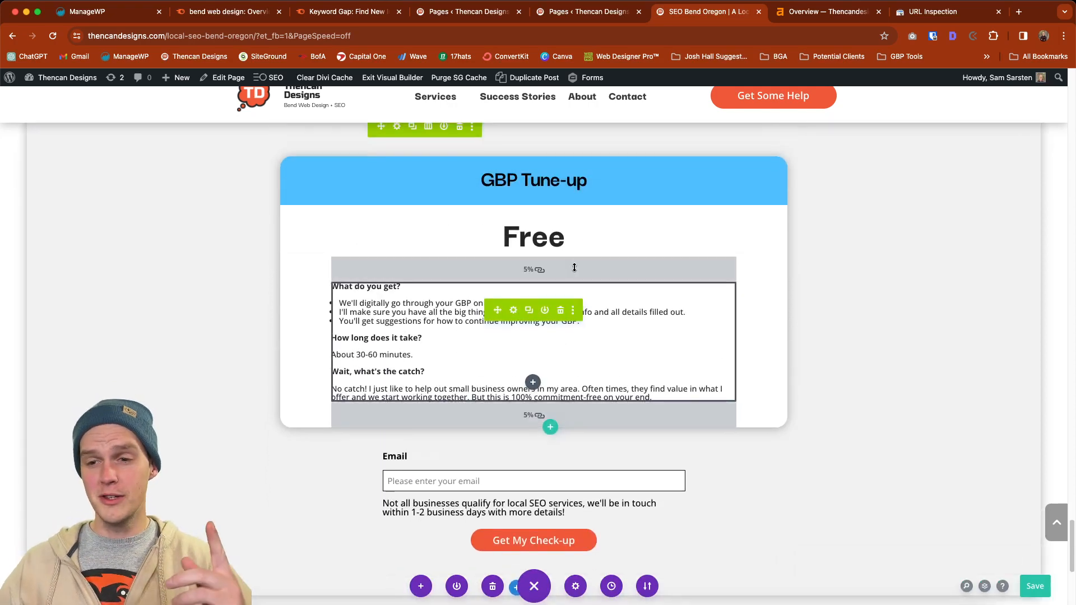
key(super+s)
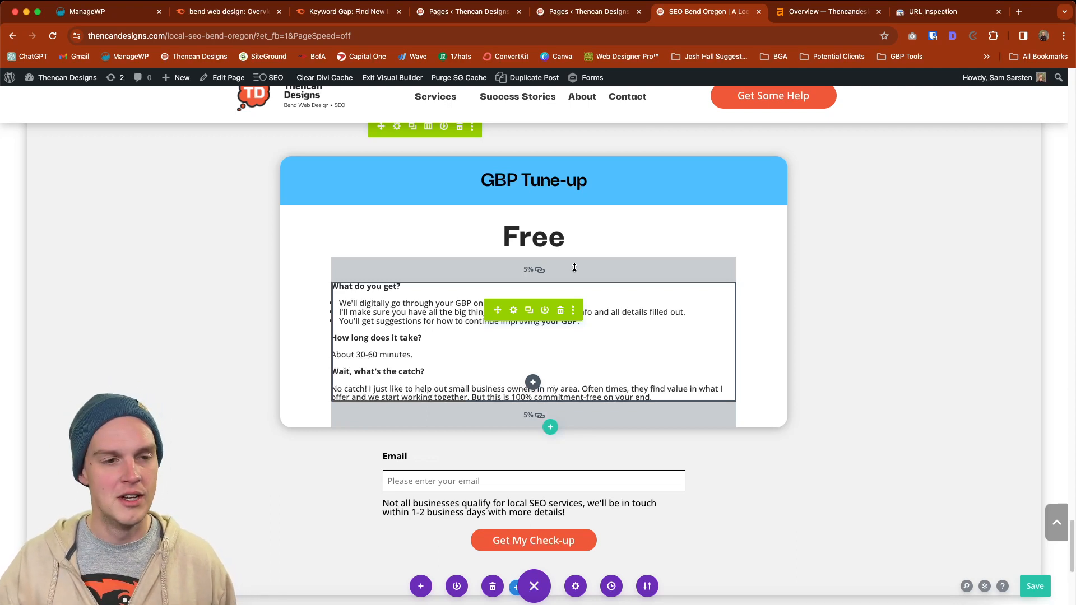
scroll(574, 268, down, 3)
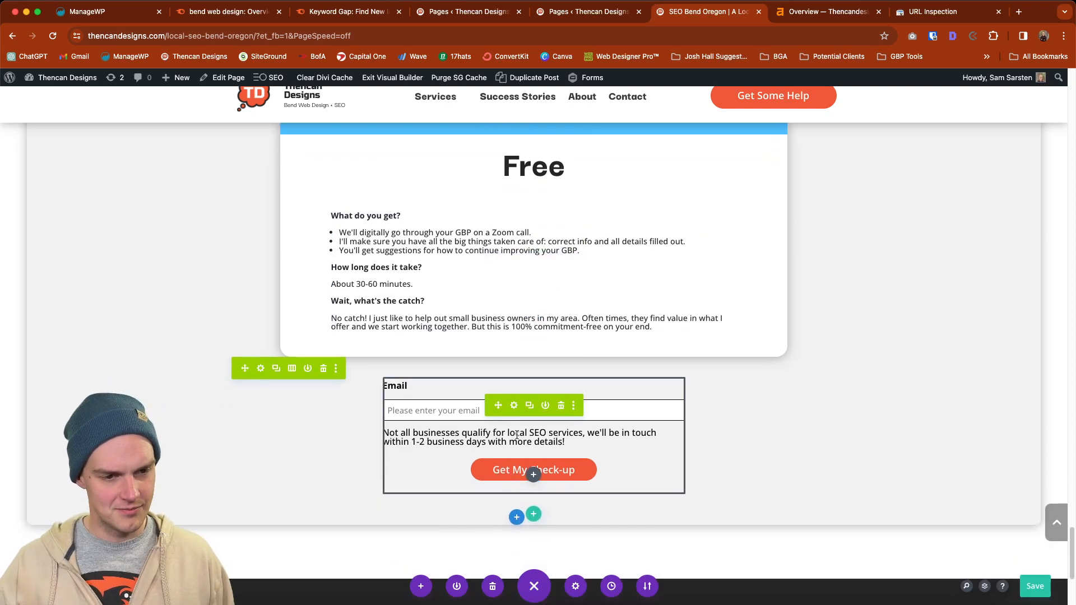
click(516, 435)
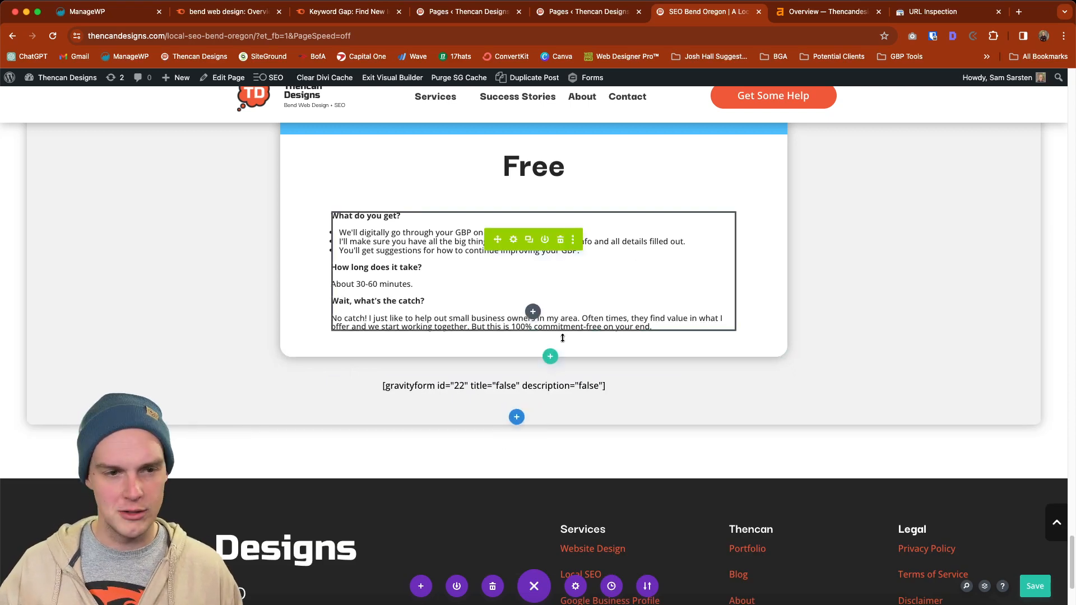
click(579, 295)
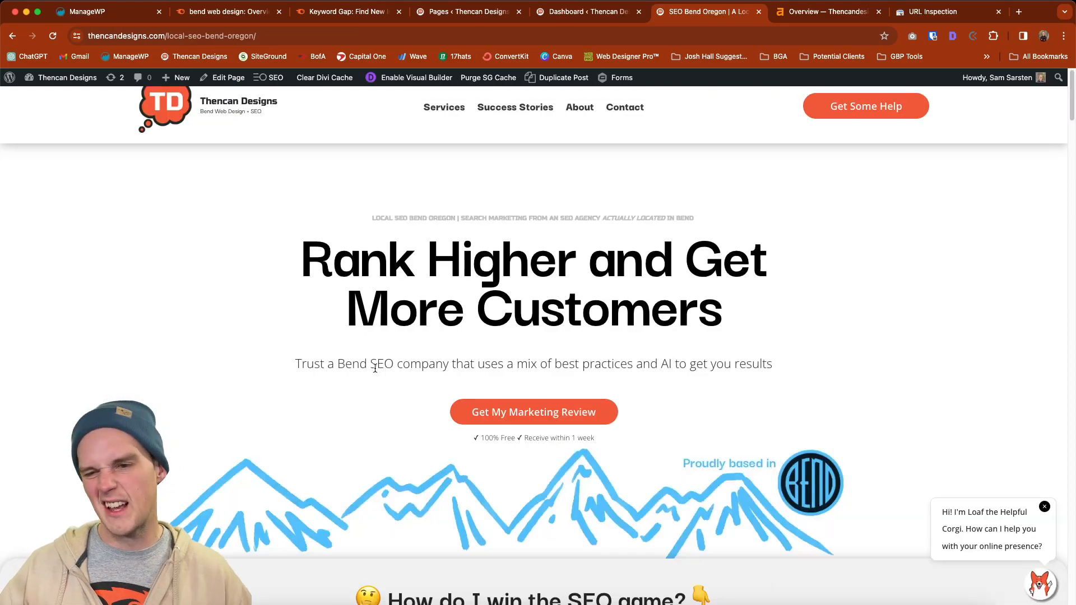
Step: Examine the published Local SEO page's copy, headings and awards from the hero to the GBP Tune-up form
scroll(396, 343, down, 10)
scroll(399, 351, down, 20)
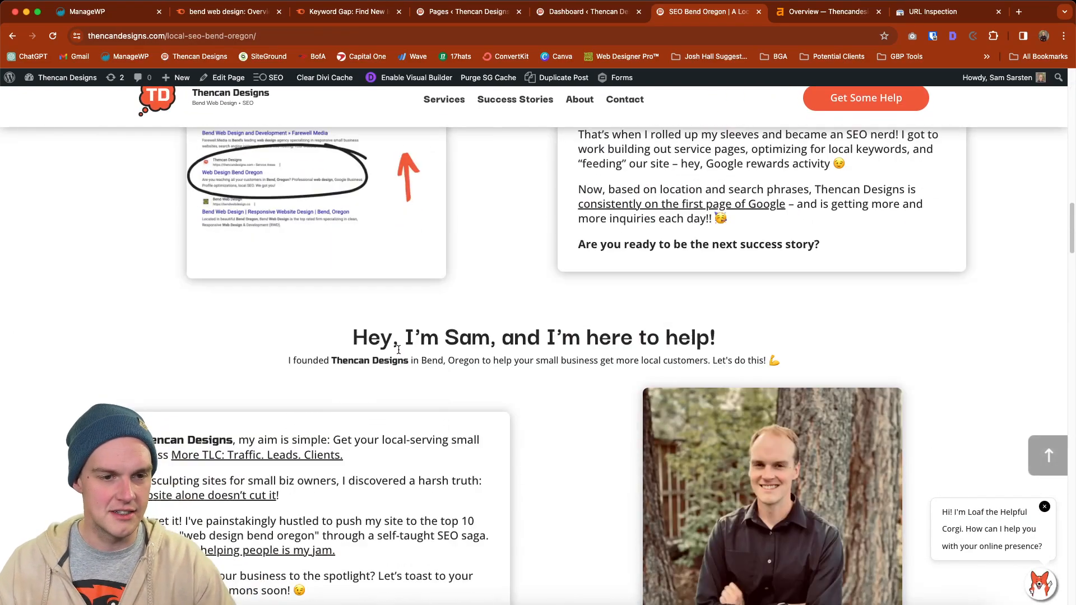
scroll(399, 352, down, 15)
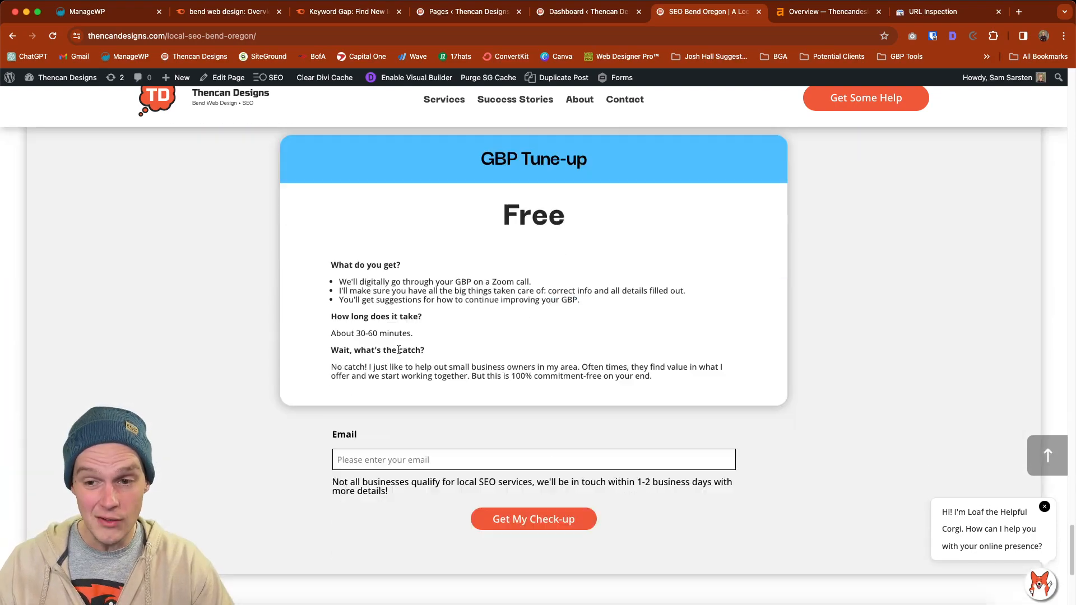
scroll(398, 352, up, 15)
scroll(398, 353, up, 20)
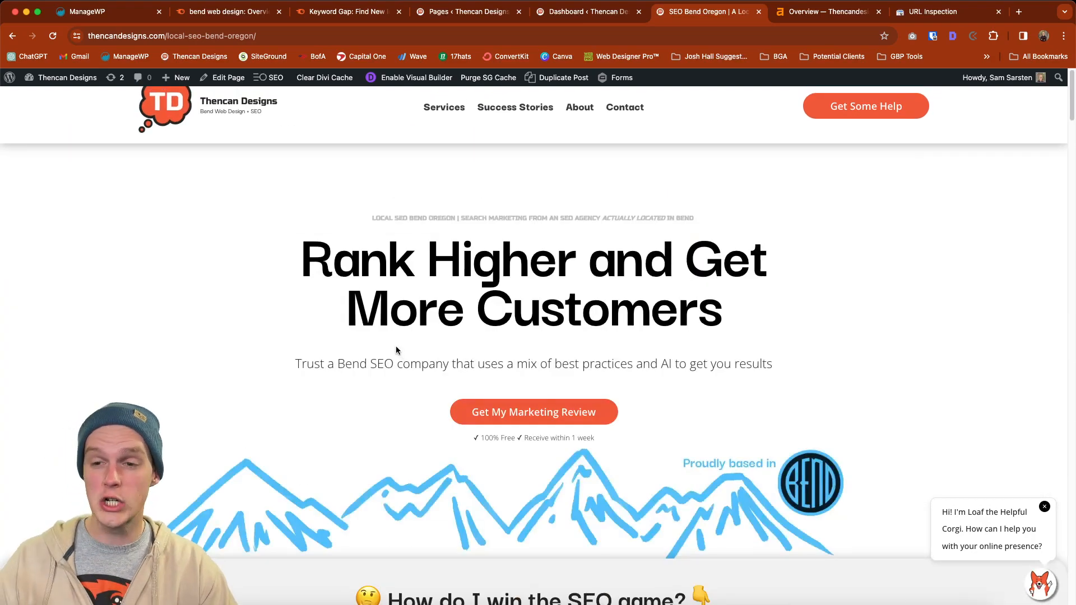
scroll(395, 350, down, 10)
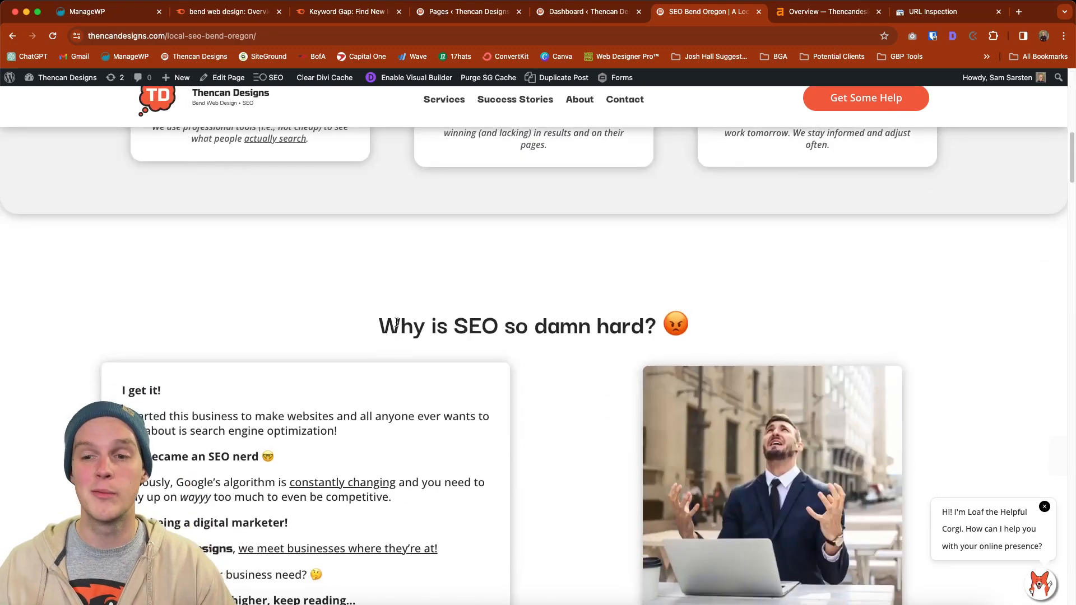
scroll(396, 327, up, 5)
scroll(397, 326, down, 4)
scroll(422, 367, up, 5)
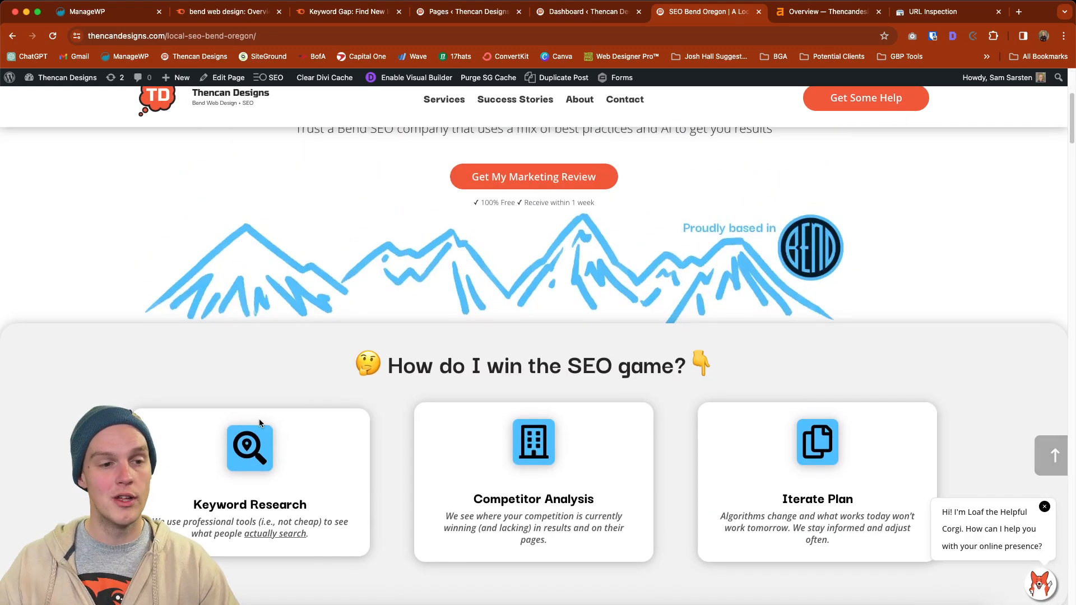
scroll(627, 472, down, 12)
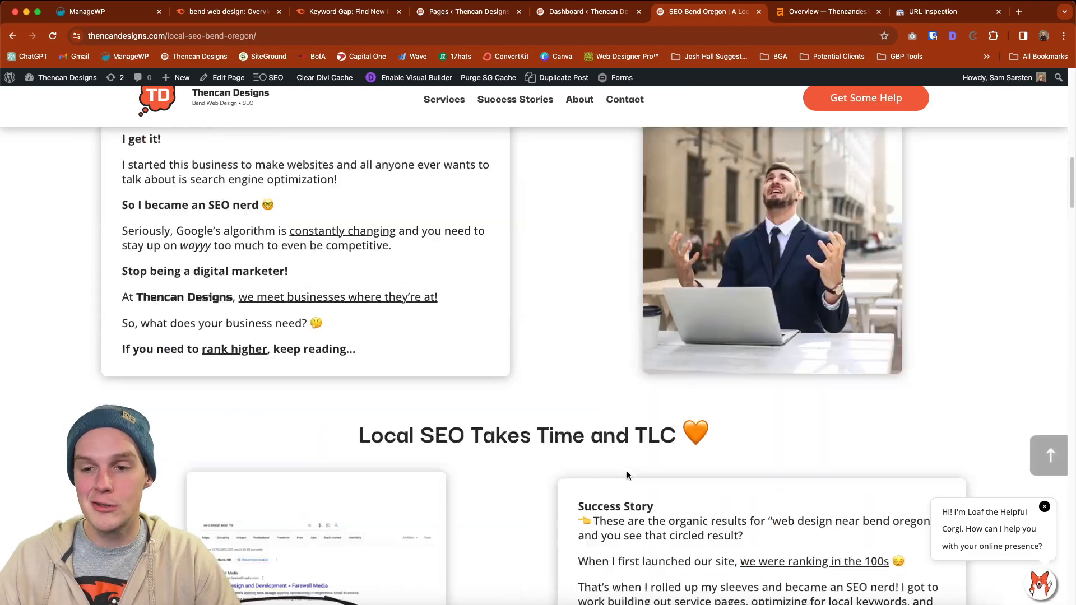
scroll(627, 472, down, 20)
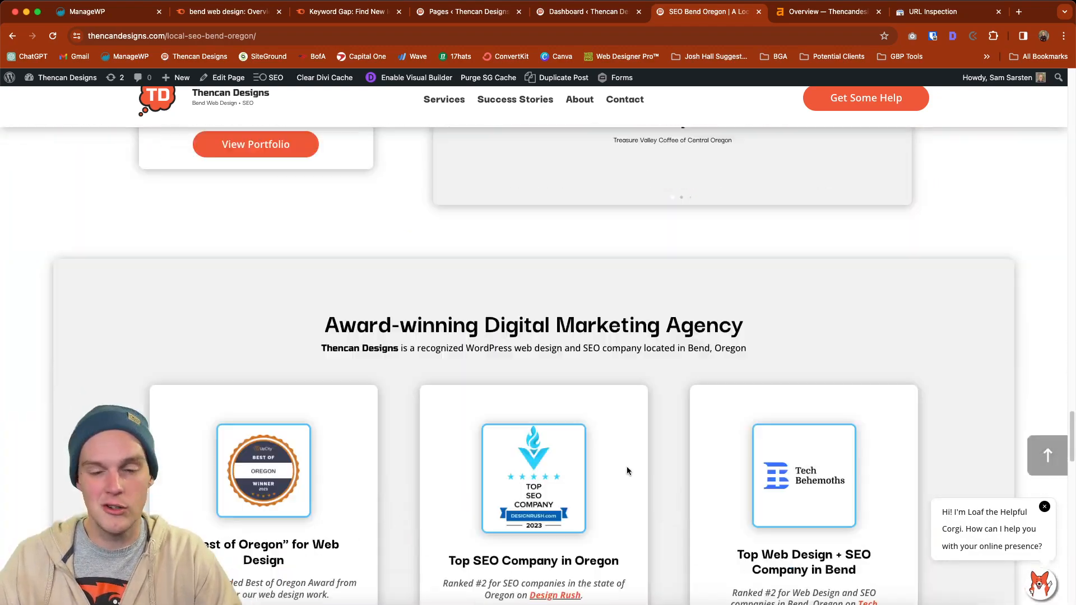
scroll(627, 469, down, 6)
scroll(629, 470, up, 20)
scroll(629, 470, down, 20)
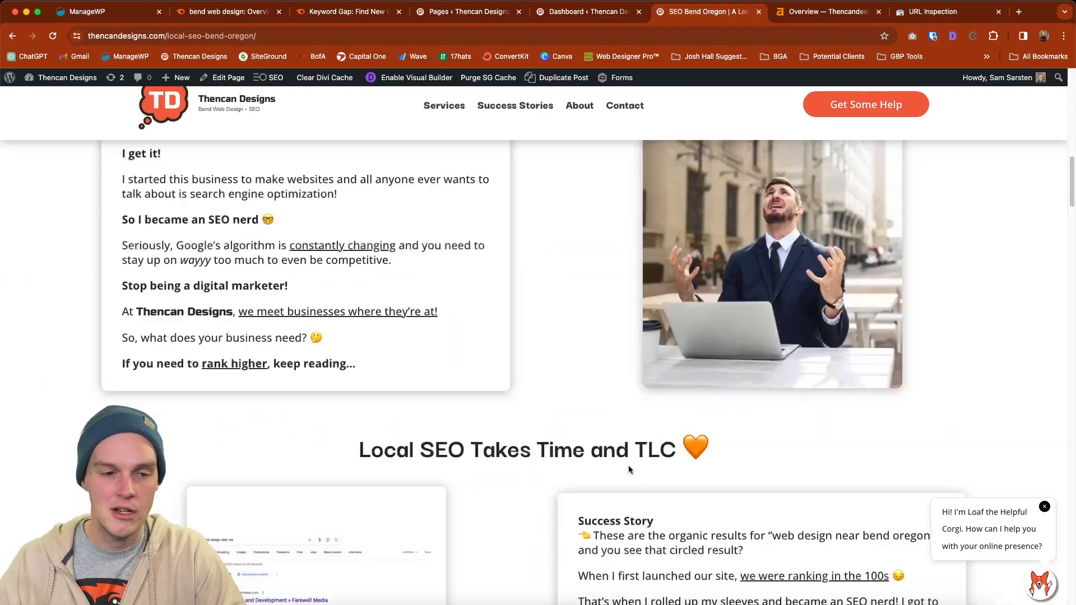
scroll(630, 470, down, 15)
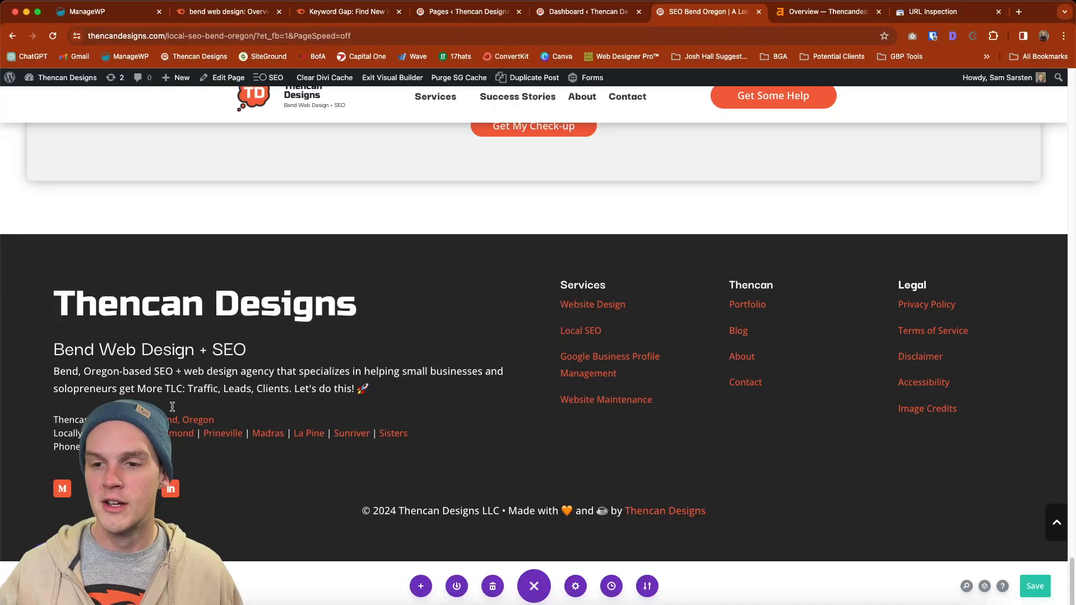
Step: Leave the visual builder for the page editor and copy the page's current permalink slug
click(392, 77)
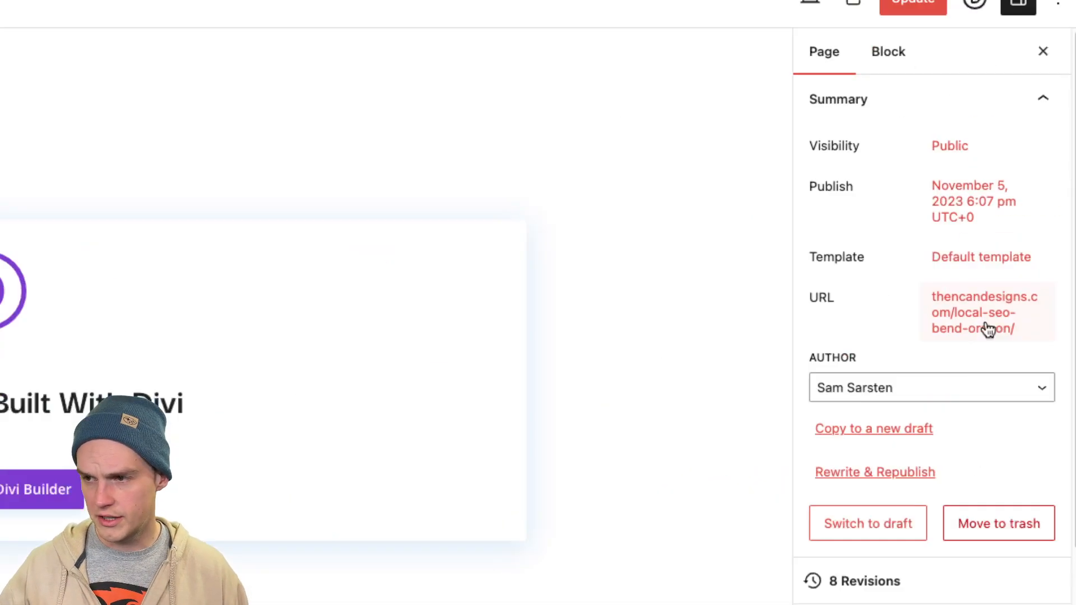
click(988, 329)
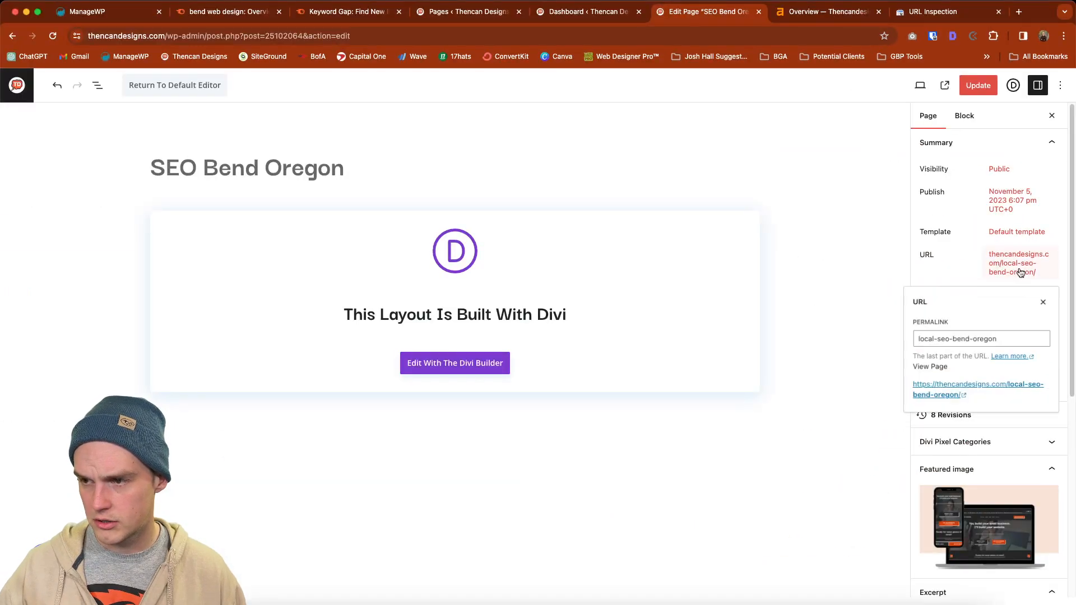
click(997, 339)
key(super+c)
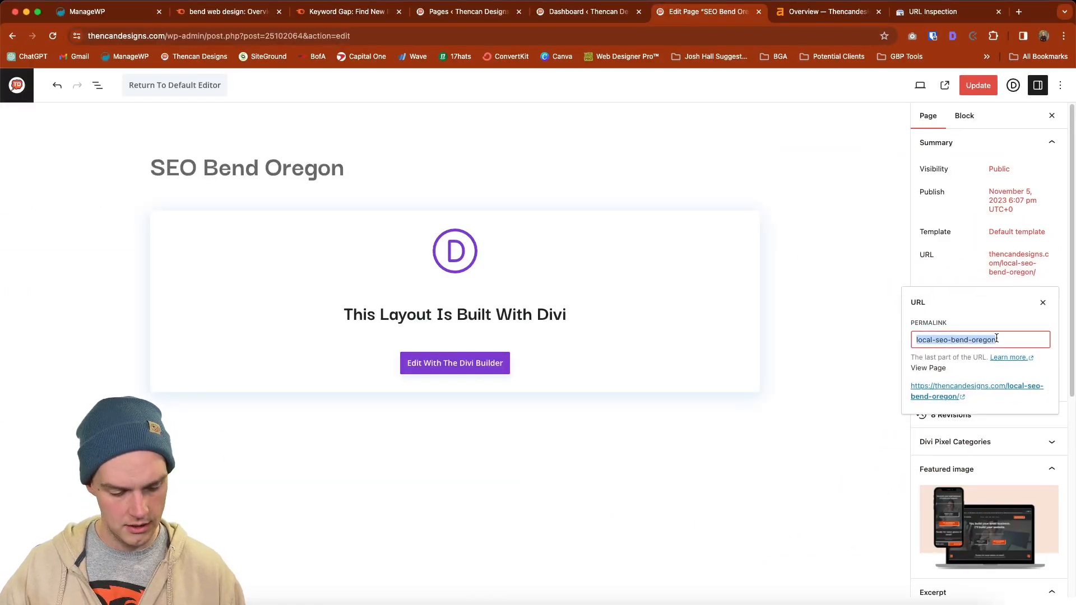
Step: Shorten the page's permalink slug to seo-bend-oregon and update the page
click(935, 339)
key(BackSpace)
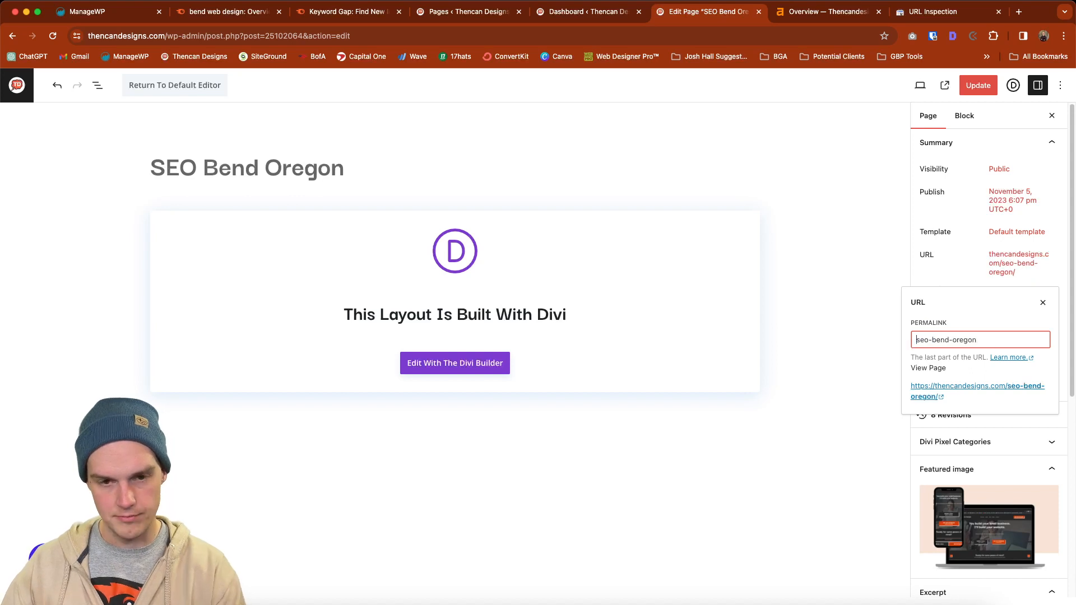
click(975, 92)
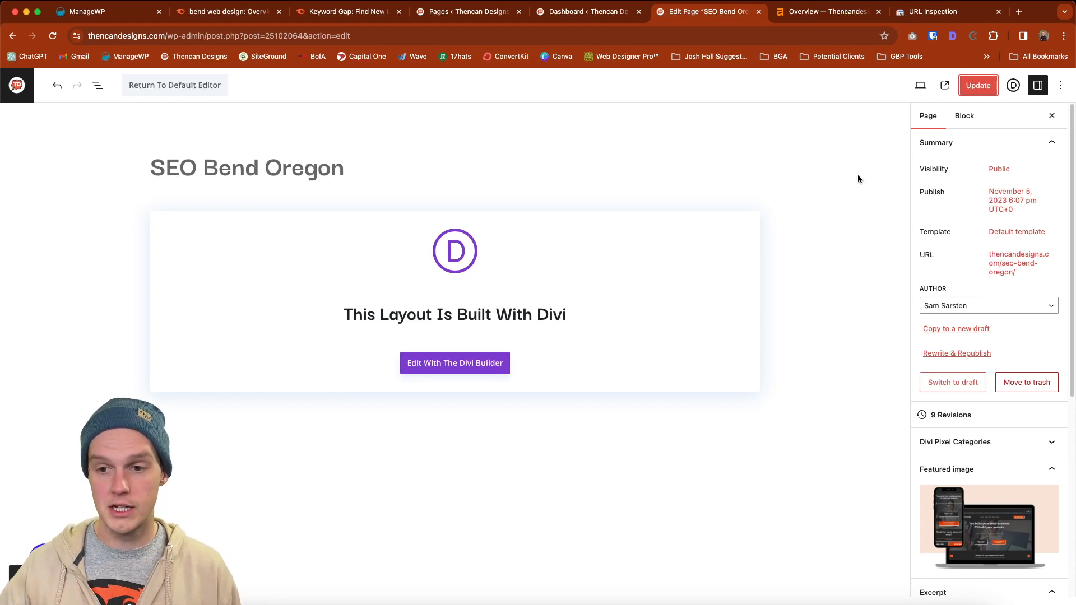
Step: Start a new redirection in the site's SEO settings with local-seo-bend-oregon as the old URL
click(17, 84)
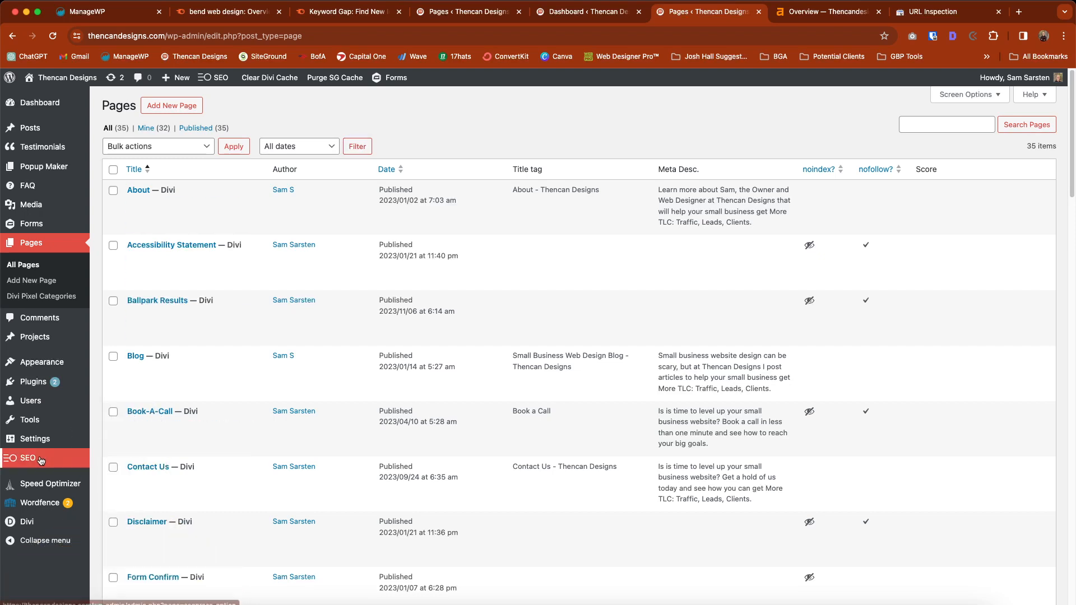
mouse_move(33, 458)
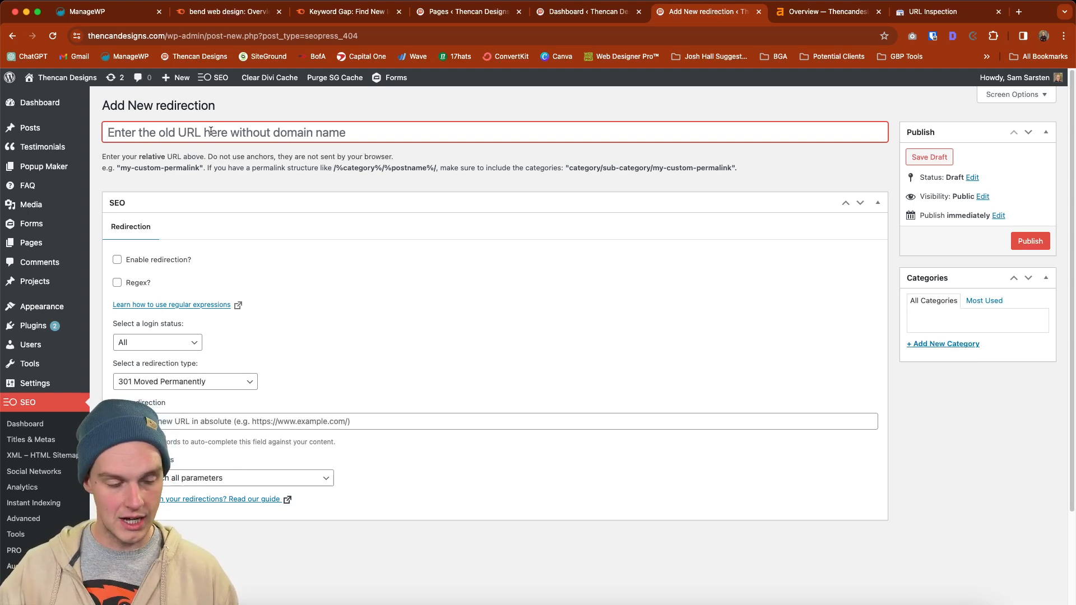
key(super+v)
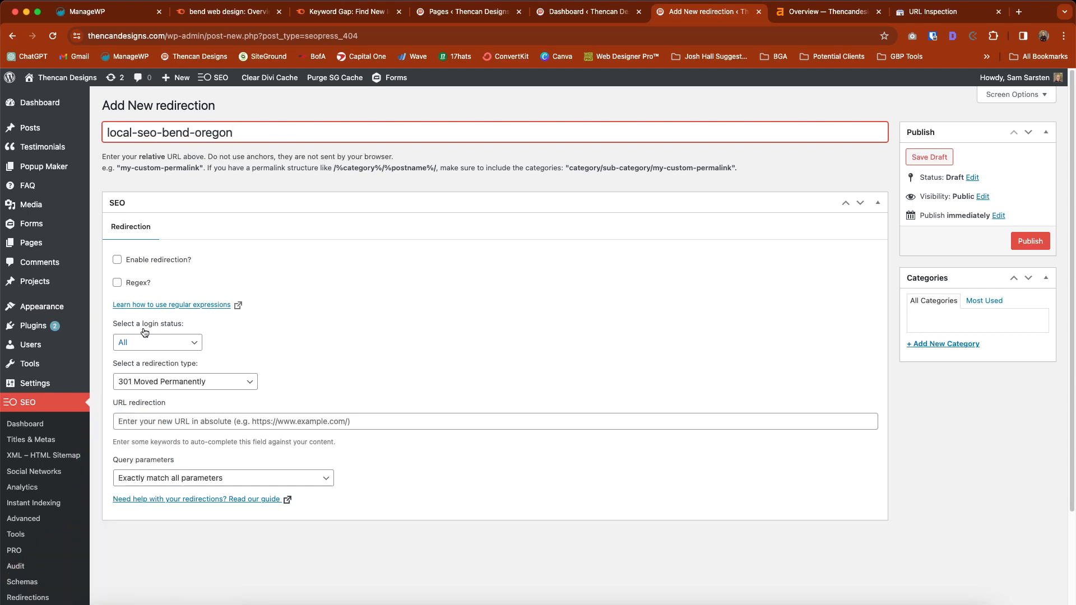
Step: Set the redirection's target to seo-bend-oregon, enable it as a 301 Moved Permanently redirect and publish it
click(161, 425)
key(super+v)
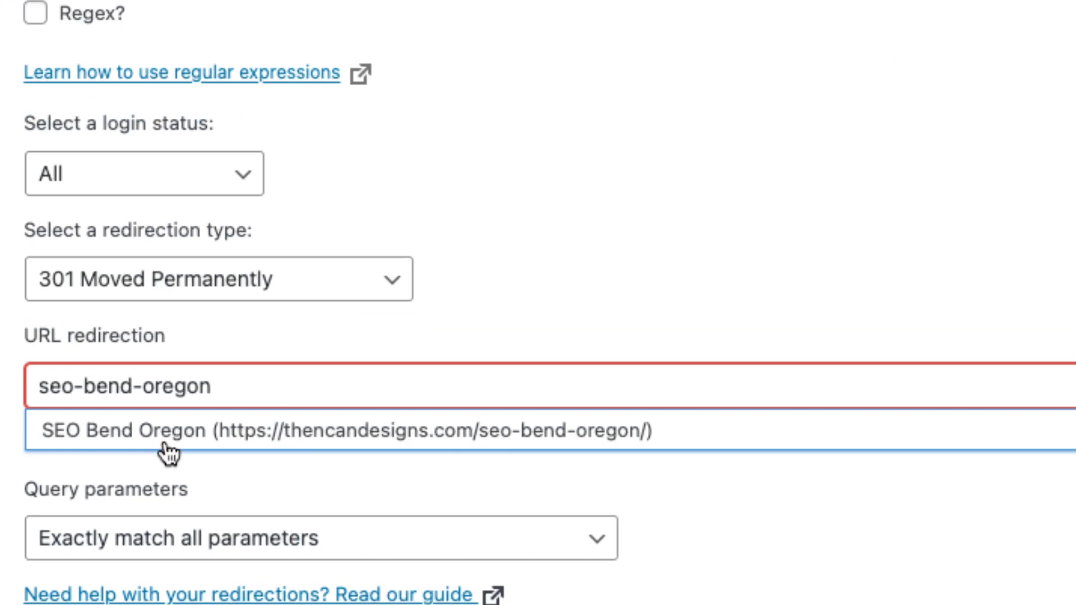
click(166, 442)
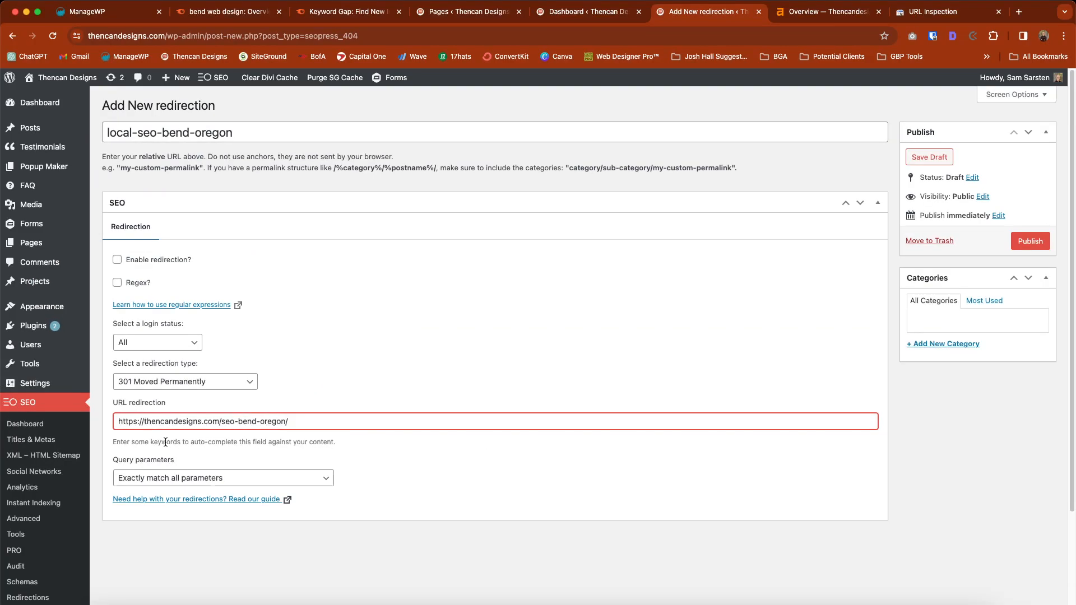
key(Up)
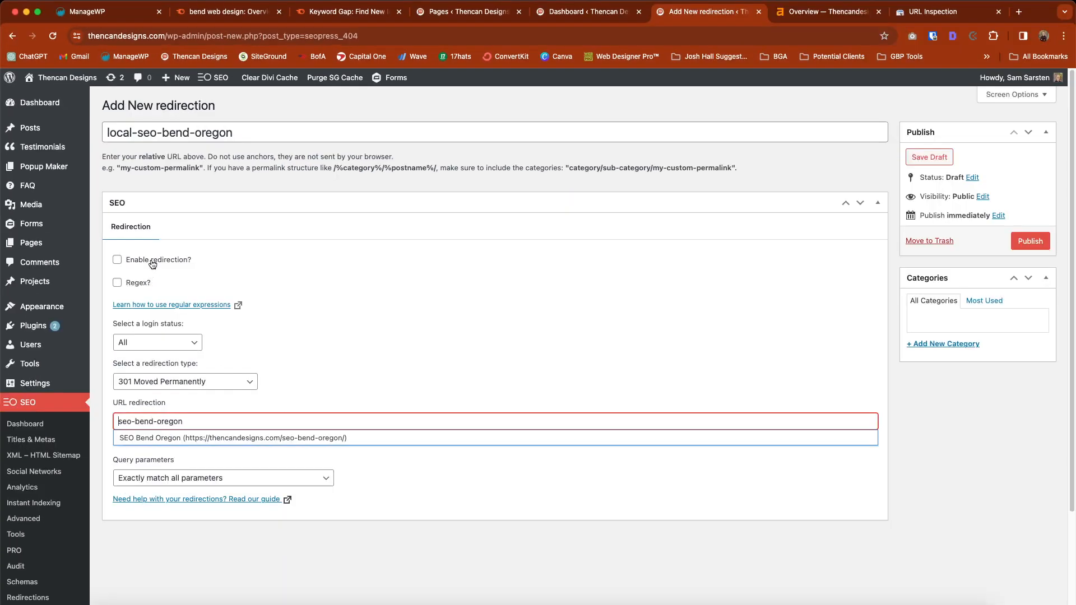
click(151, 265)
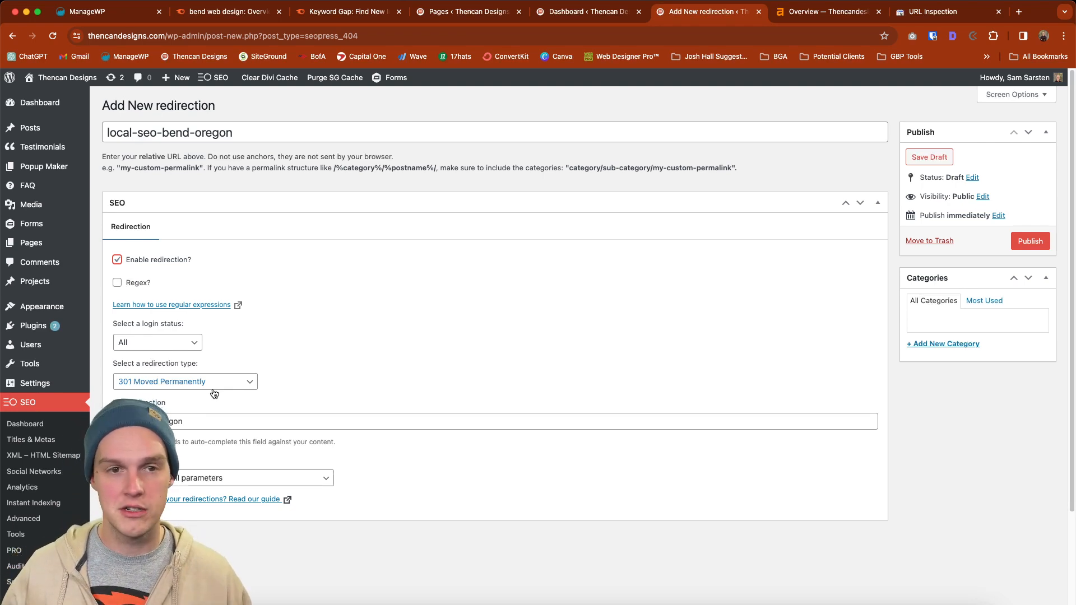
click(1036, 242)
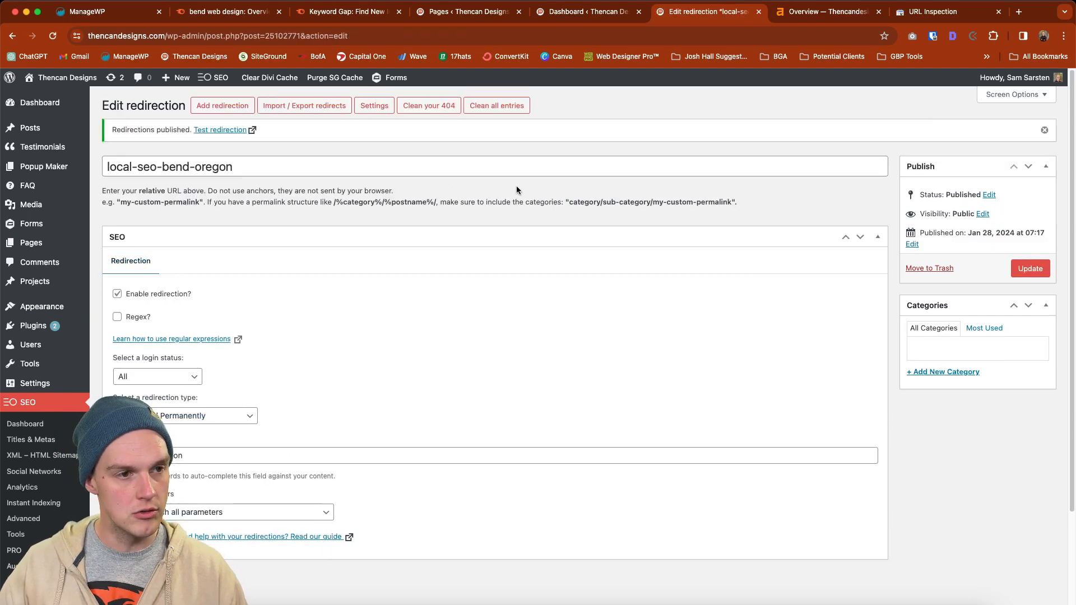
Step: Test the redirection directly, and through the old local-seo-bend-oregon listing found by searching for "thencan" in Google's "seo bend oregon" results
click(235, 132)
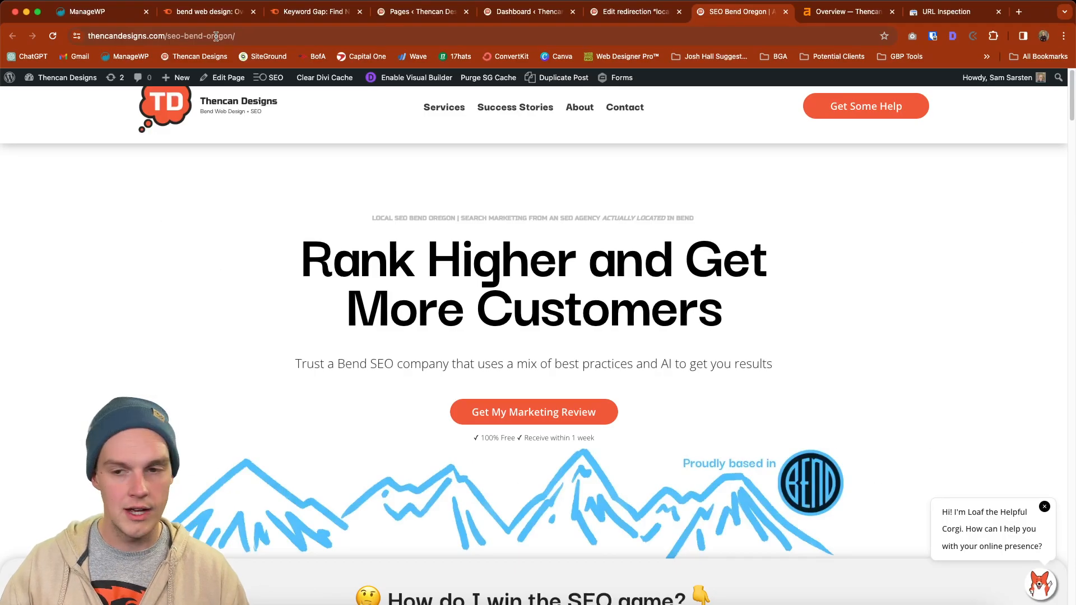
key(ctrl+Up)
click(251, 96)
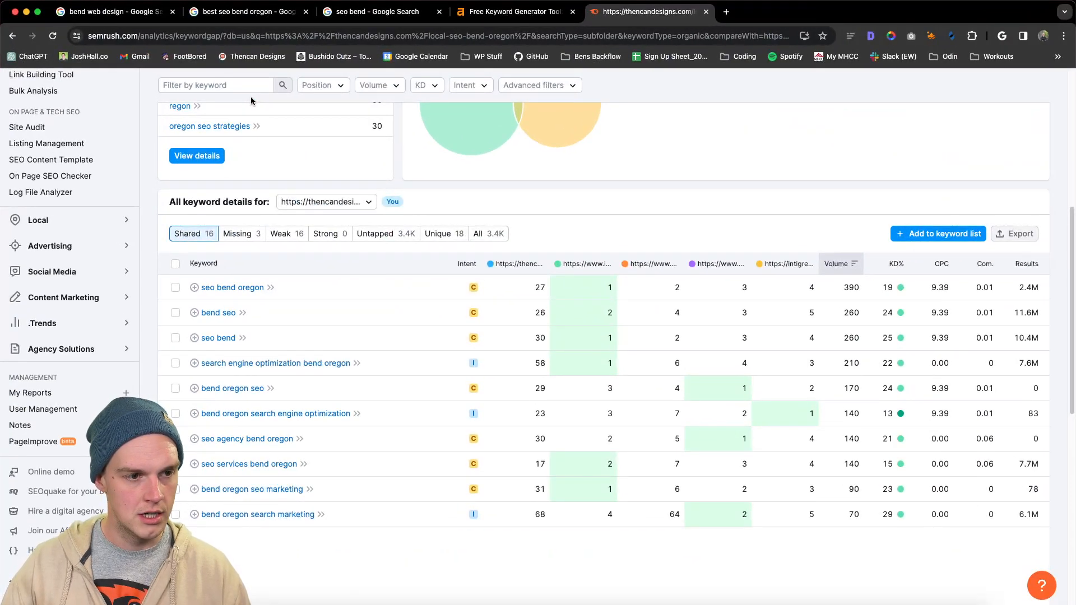
click(251, 11)
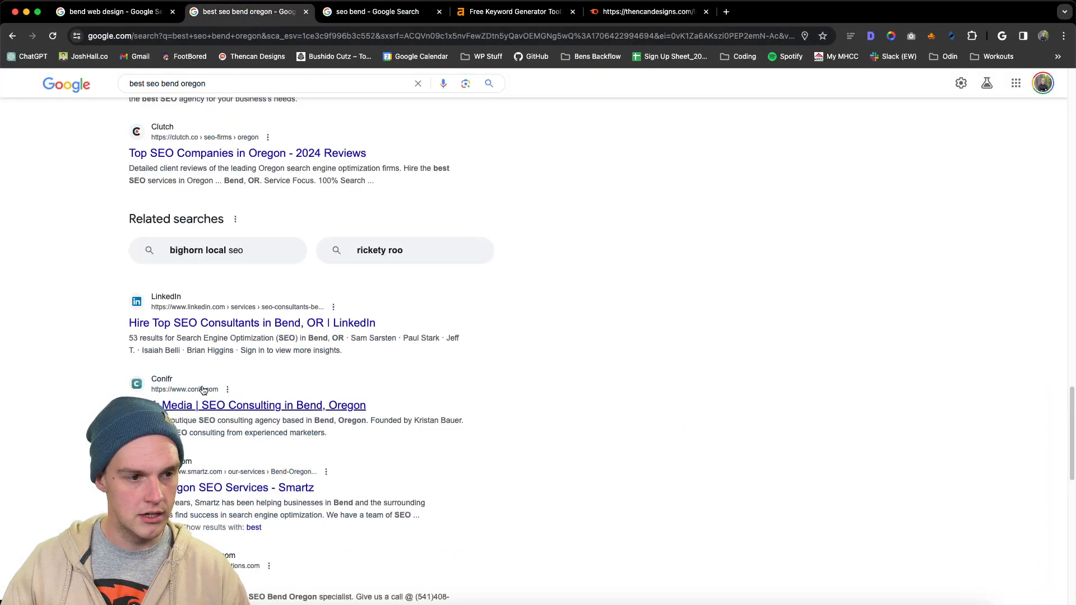
key(super+f)
text(then)
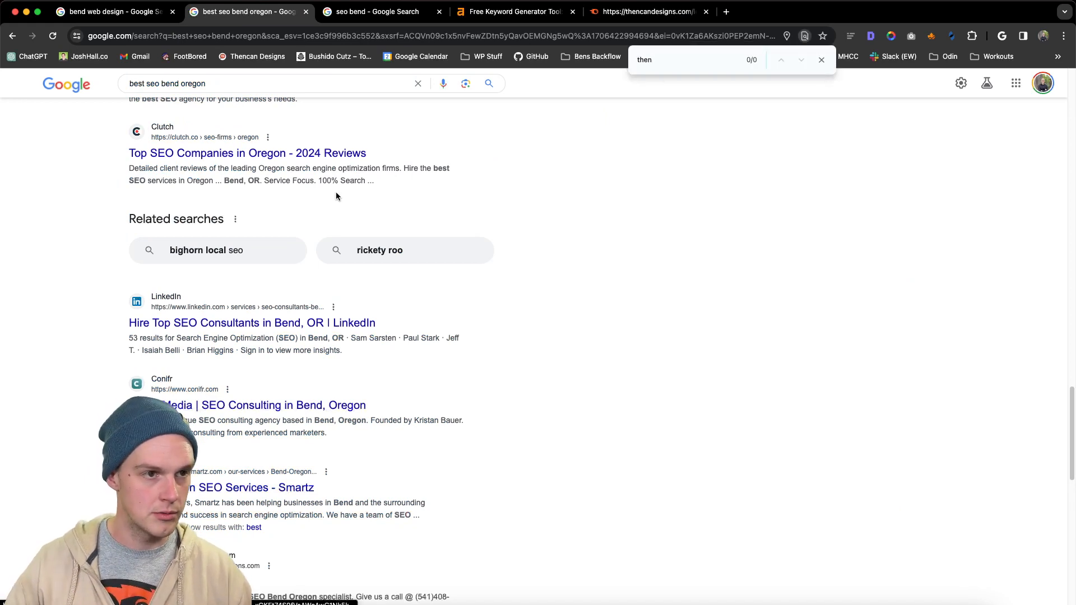
click(360, 13)
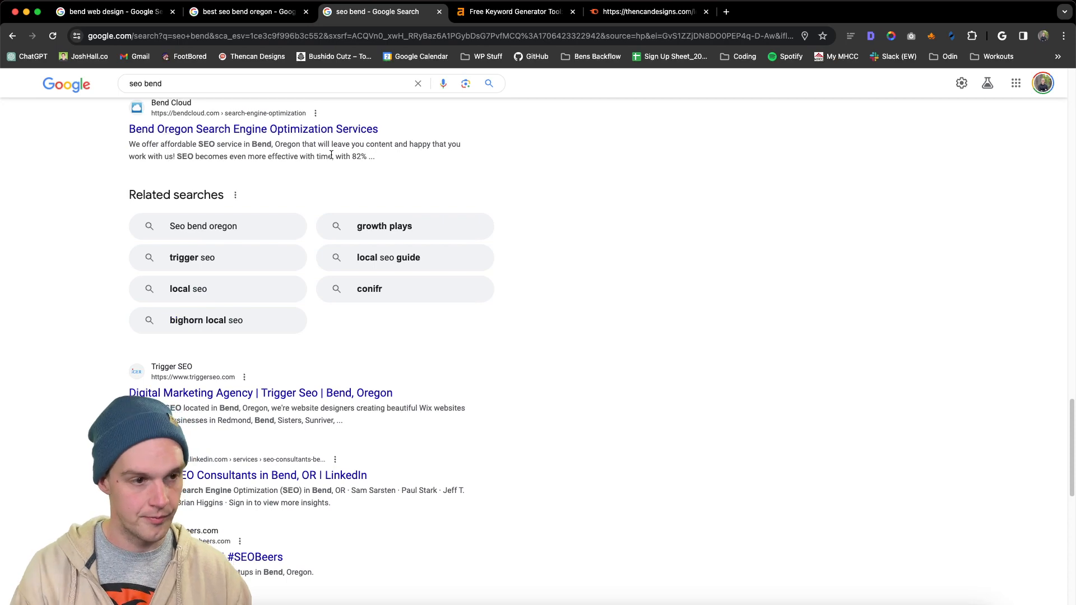
key(super+f)
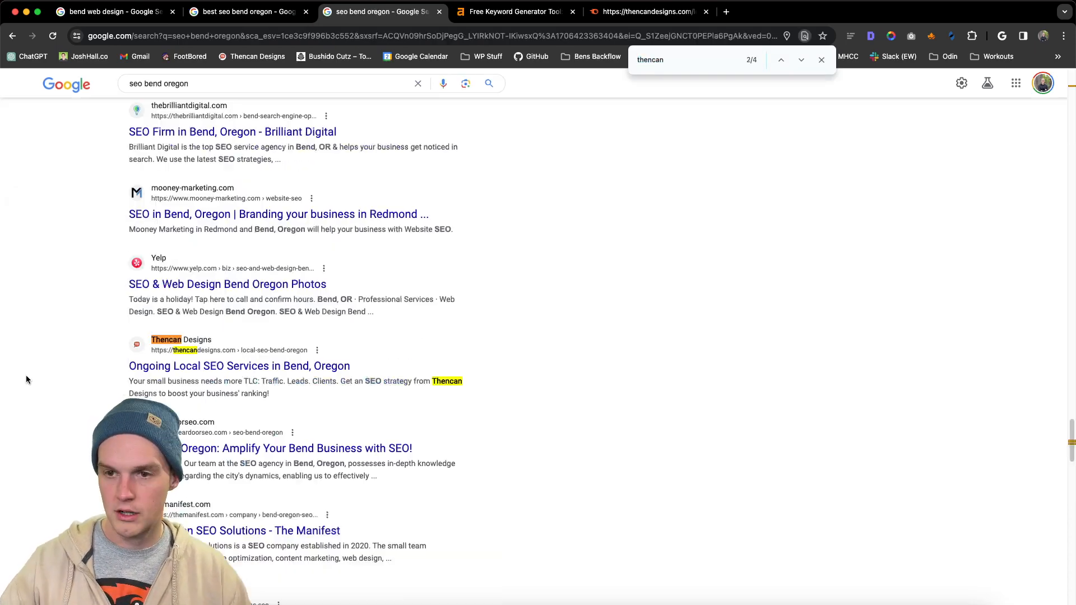
scroll(26, 376, down, 2)
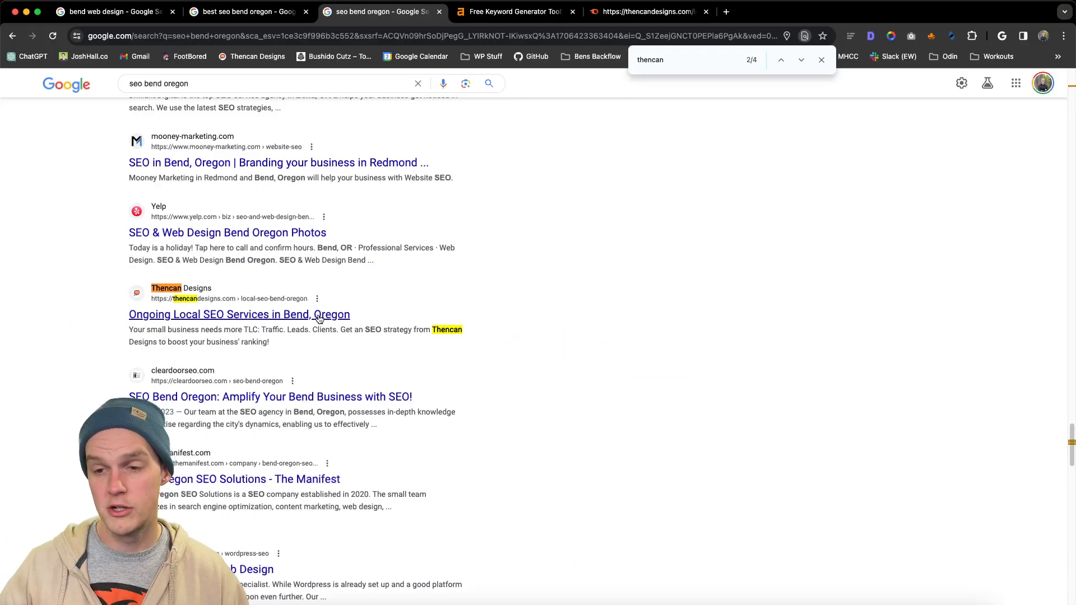
click(320, 317)
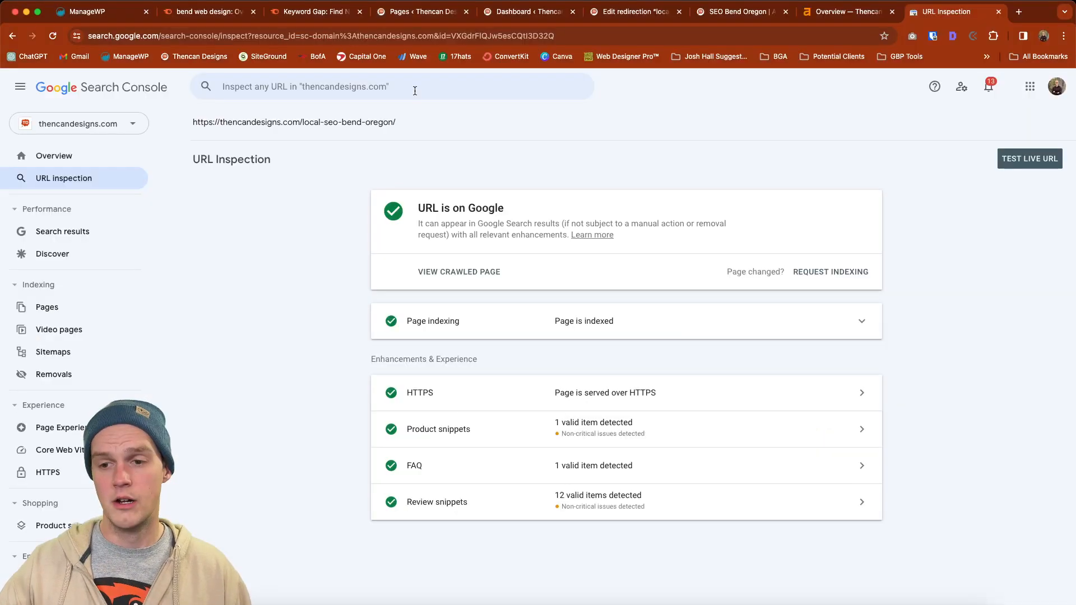
click(386, 81)
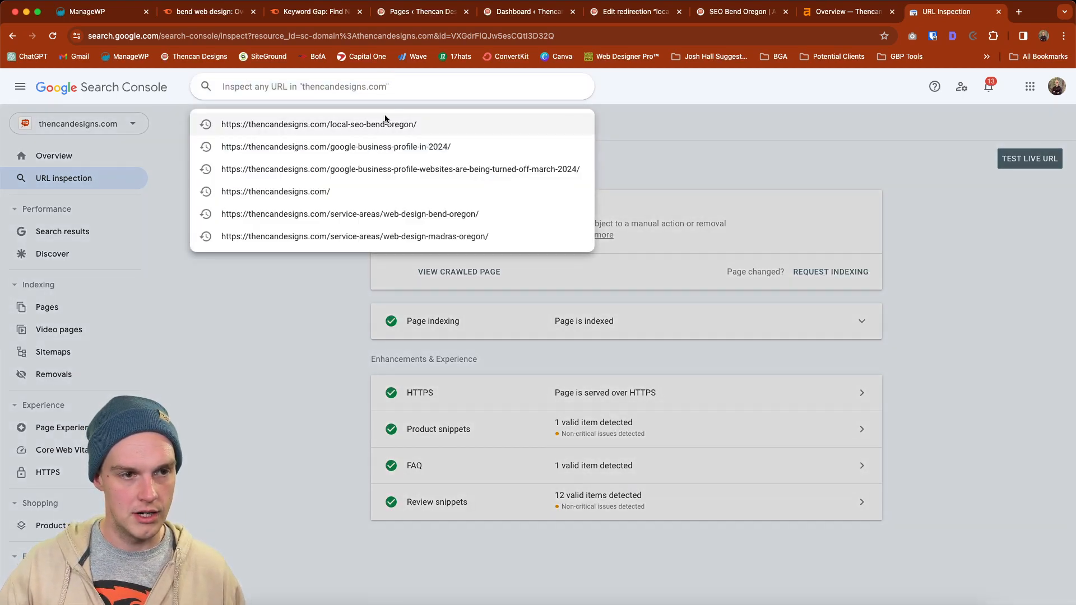
click(345, 191)
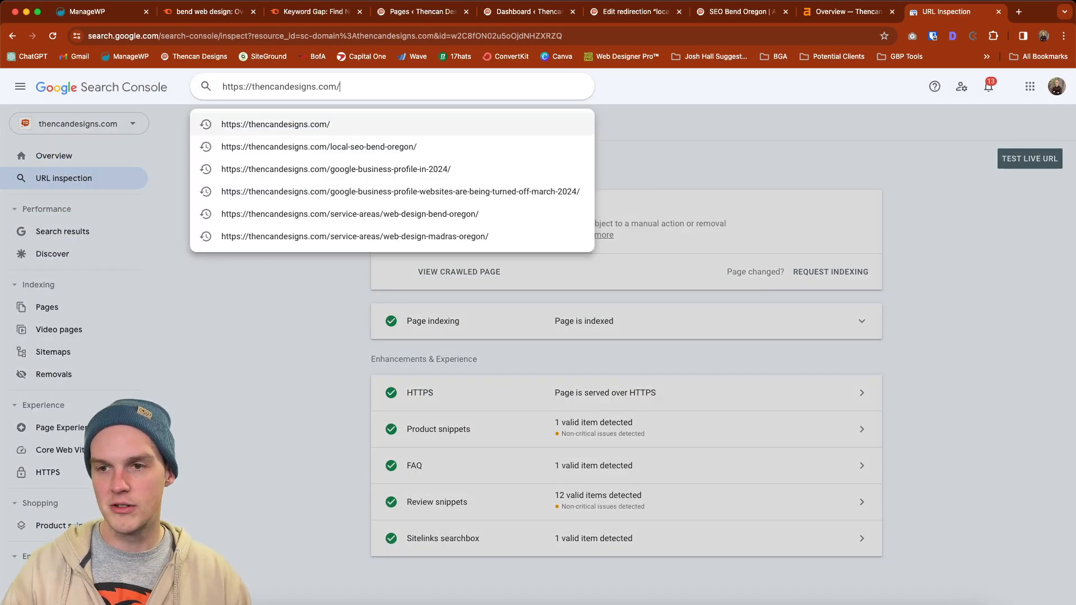
text(seo)
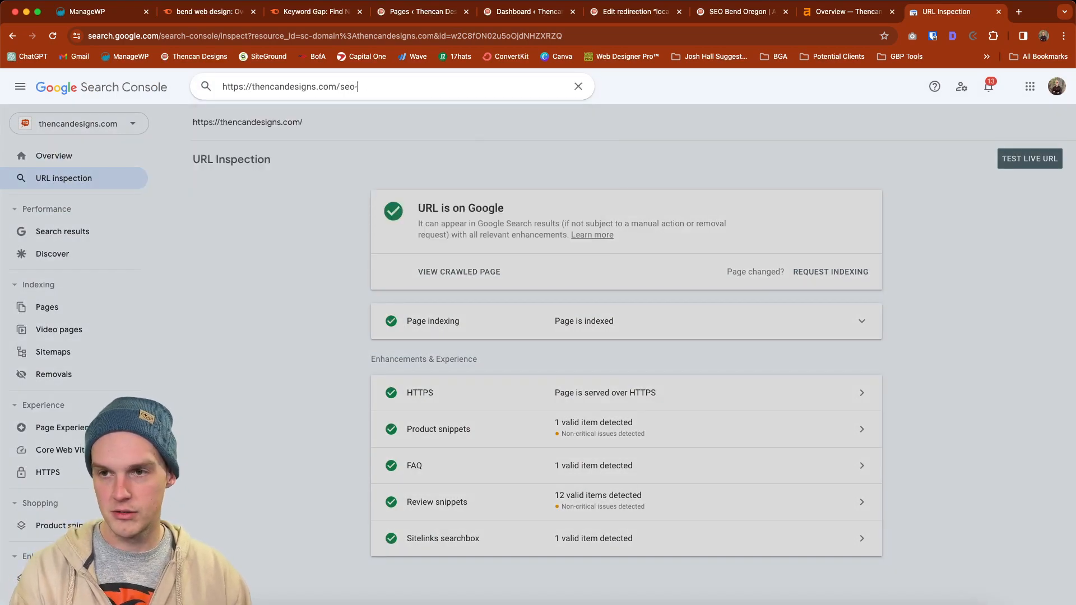
text(-bend-oregon/)
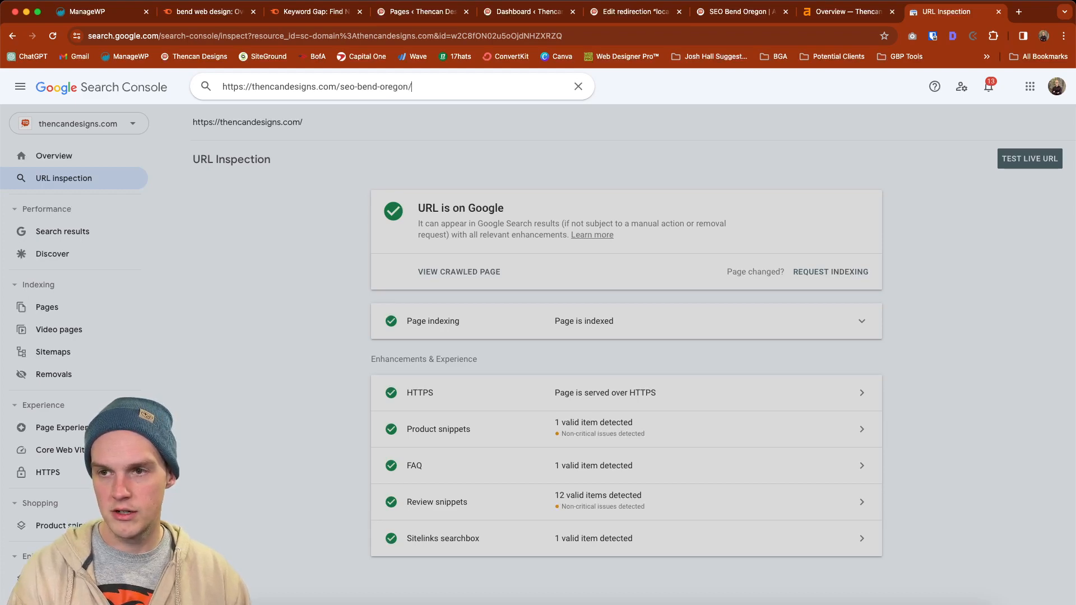
key(Return)
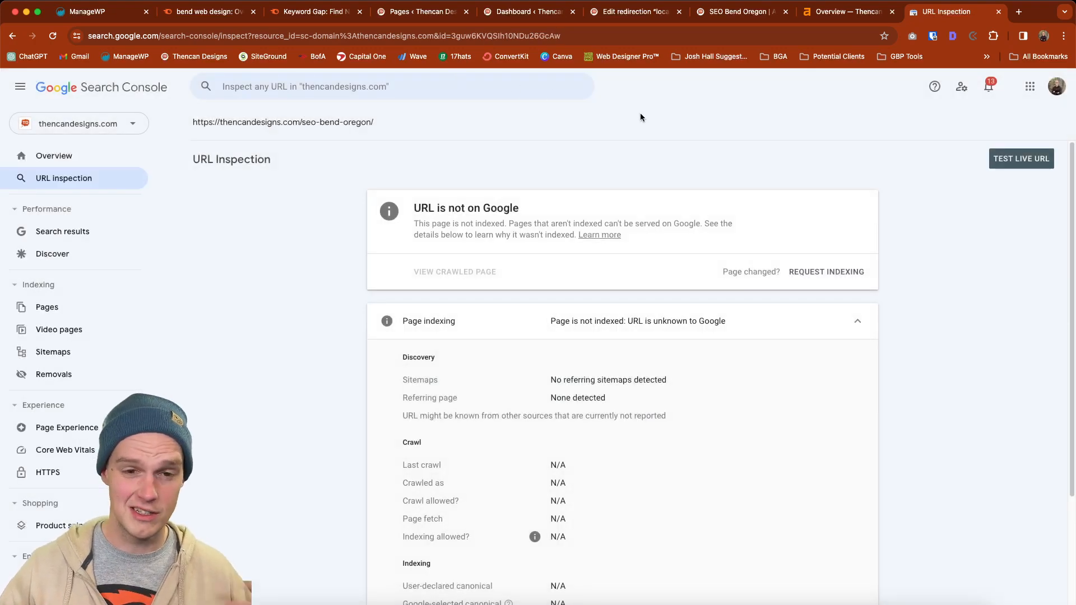
Step: Run a live test of the new seo-bend-oregon URL and request its indexing
click(1044, 162)
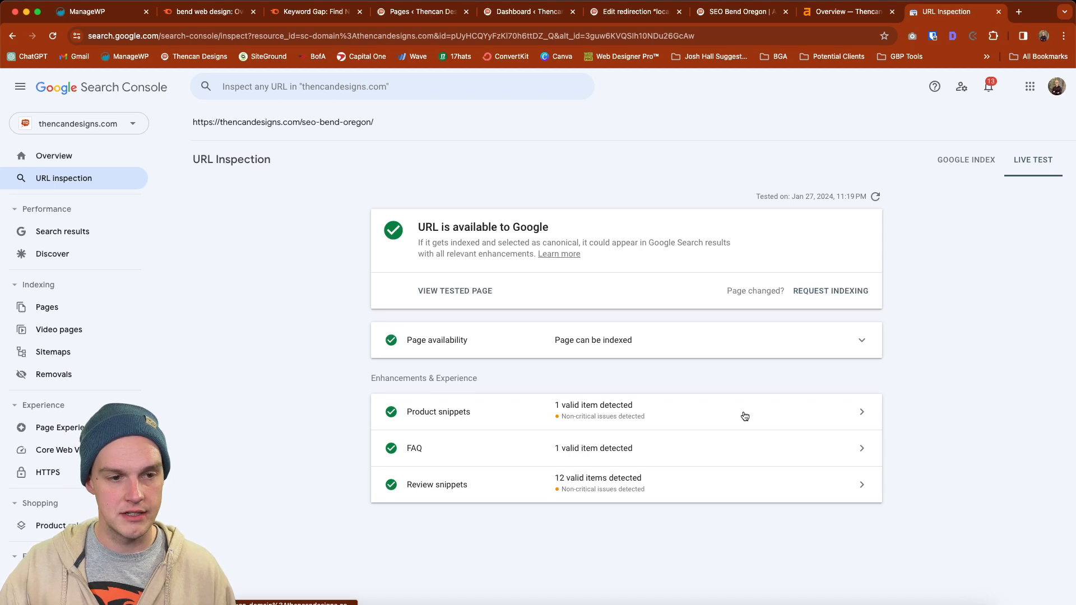
click(818, 292)
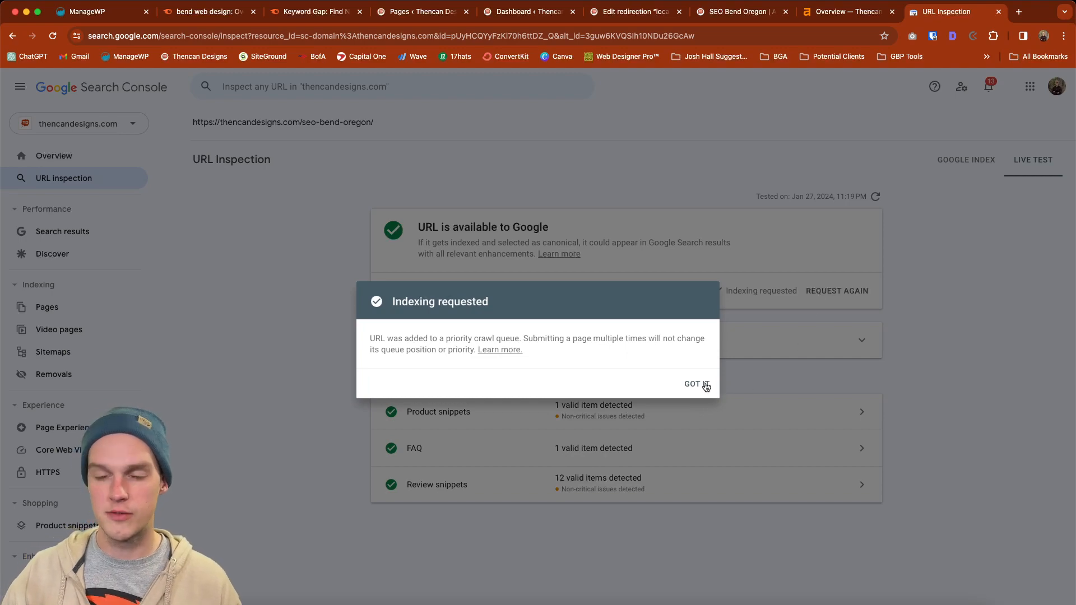
click(705, 386)
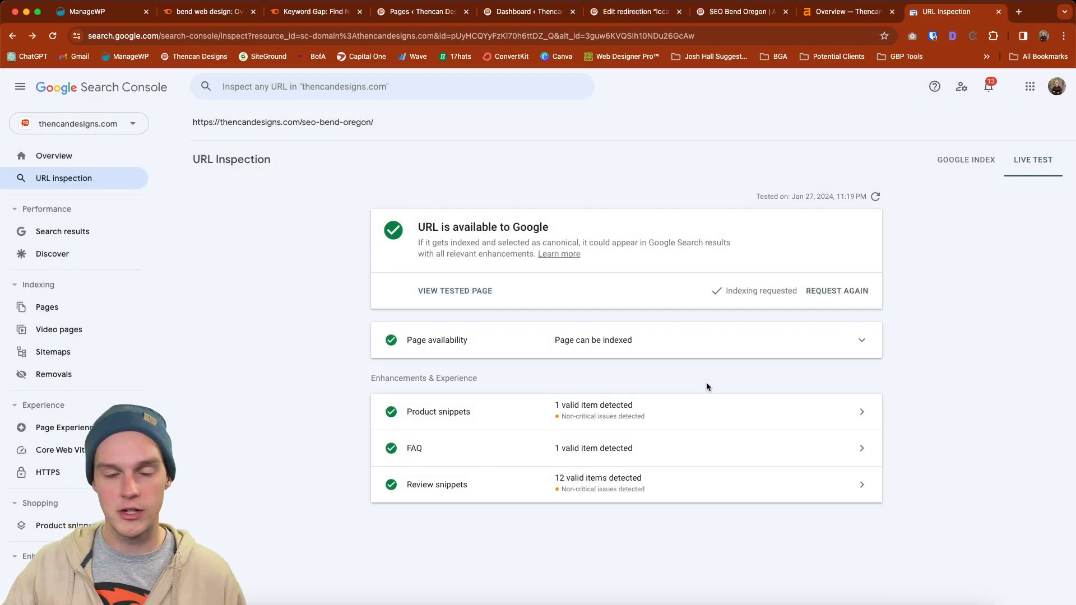
Step: Inspect the old local-seo-bend-oregon URL with a live test, check its declared canonical and request indexing
click(378, 88)
click(378, 164)
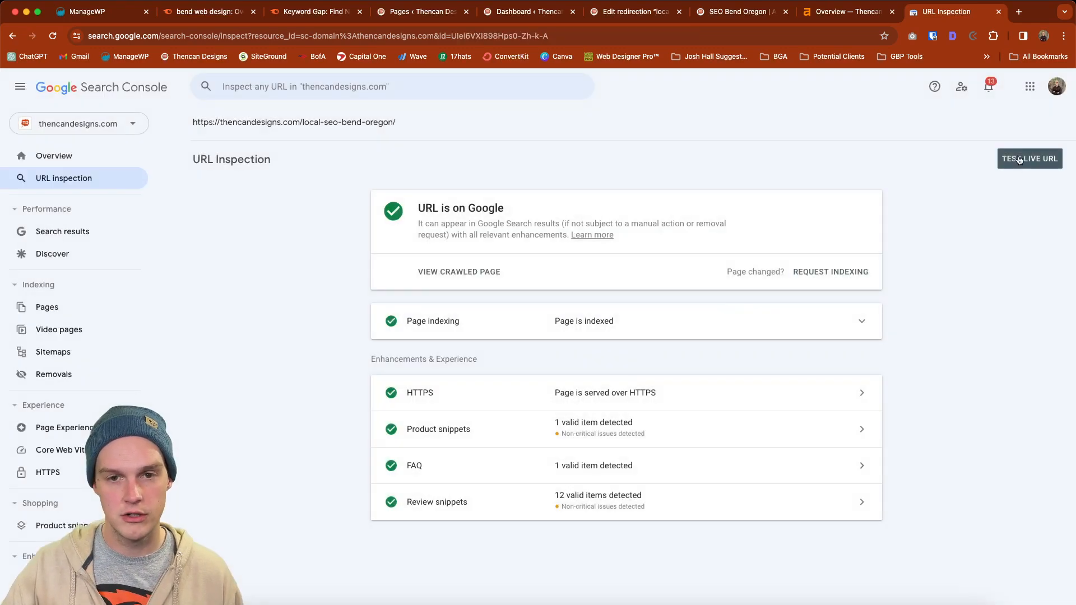
click(1018, 158)
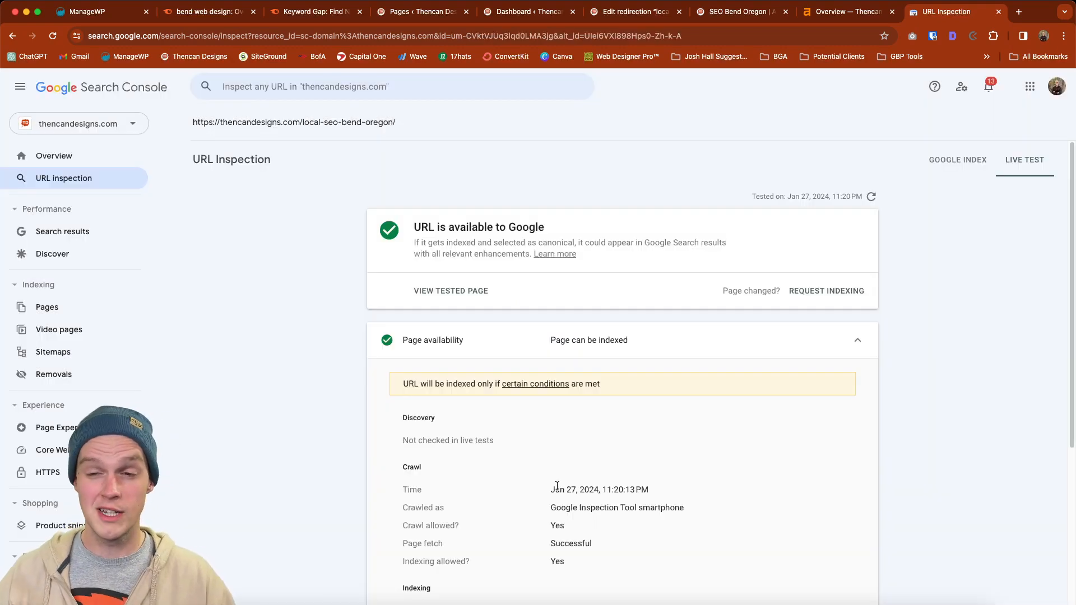
scroll(557, 485, down, 4)
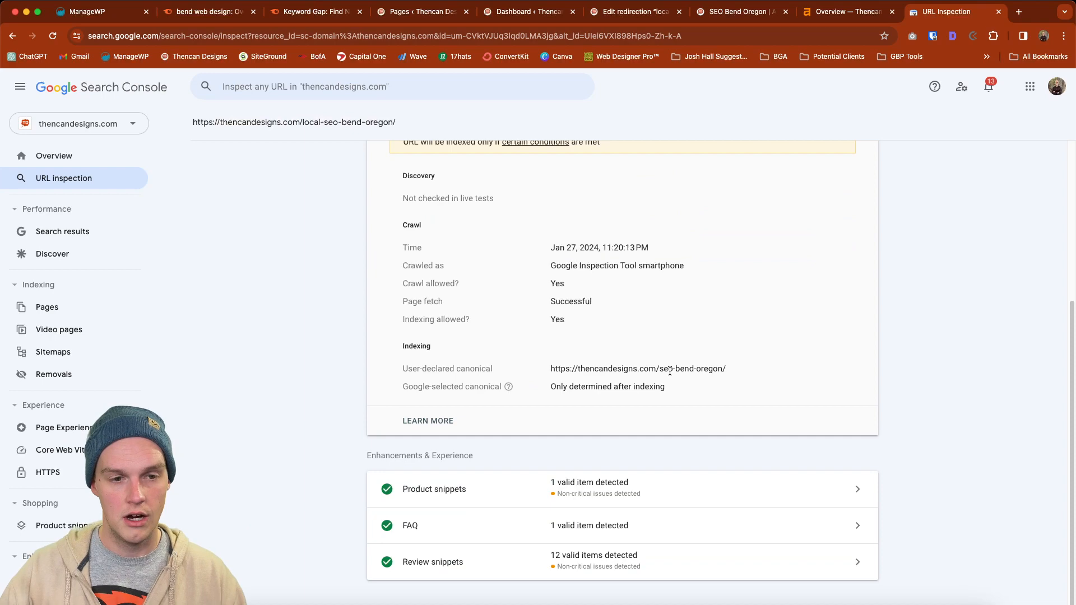
scroll(669, 371, up, 3)
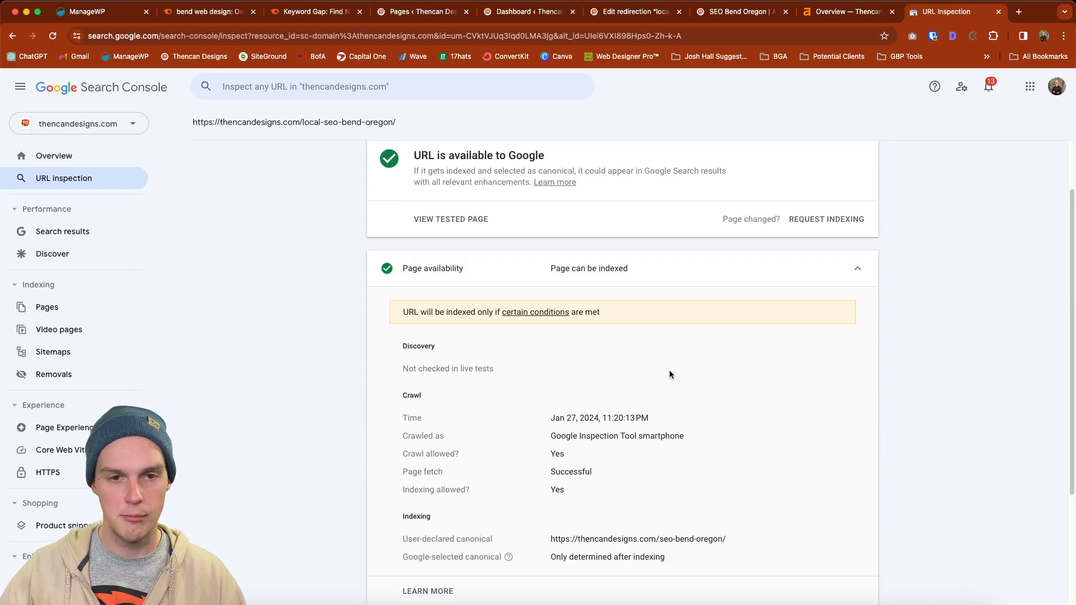
scroll(668, 371, up, 1)
click(814, 290)
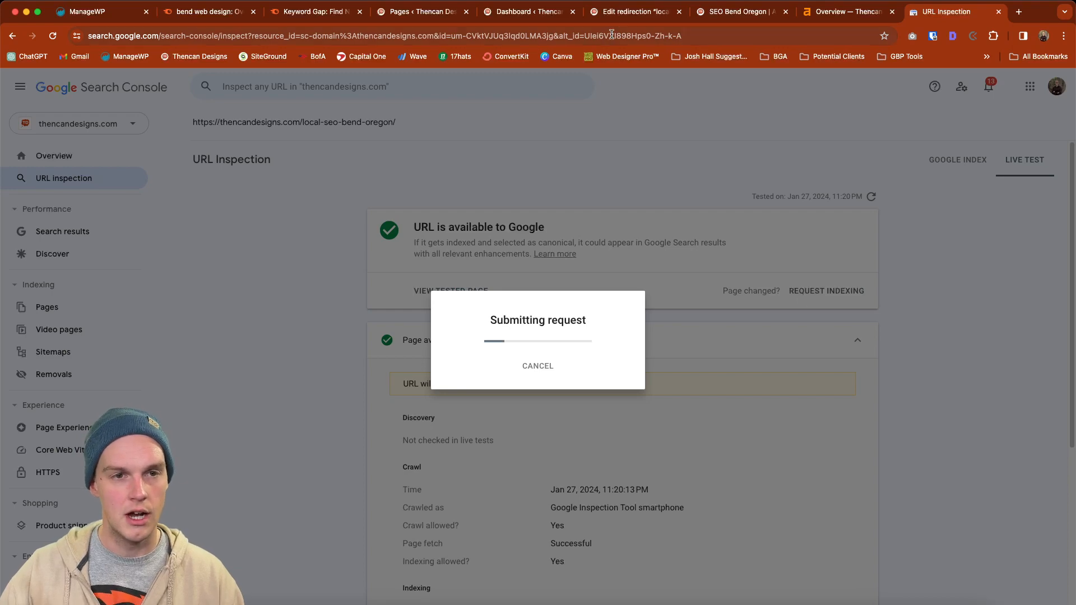
click(752, 13)
click(224, 77)
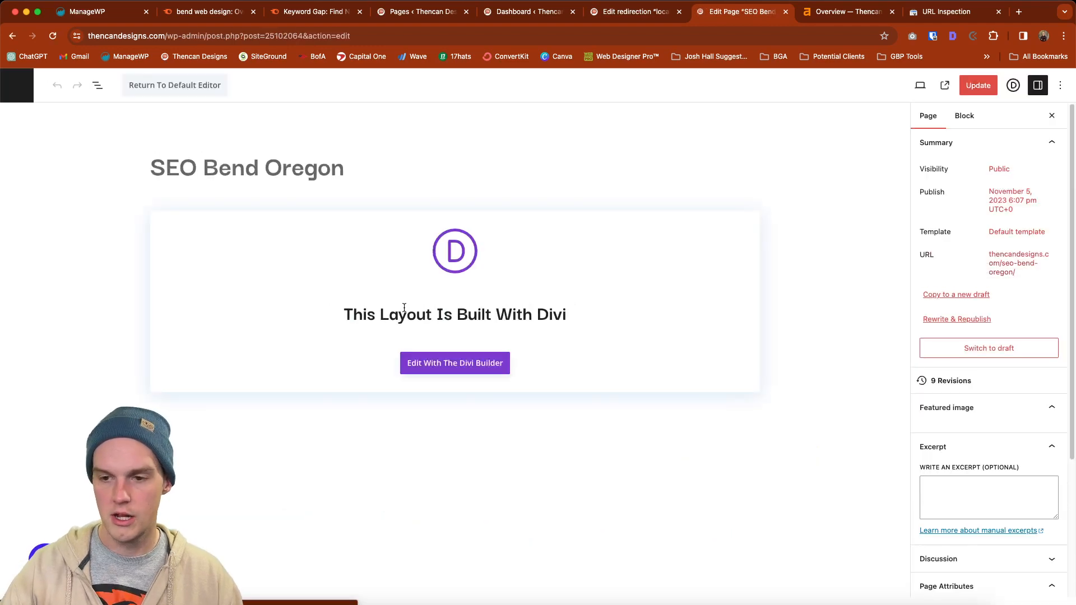
click(42, 562)
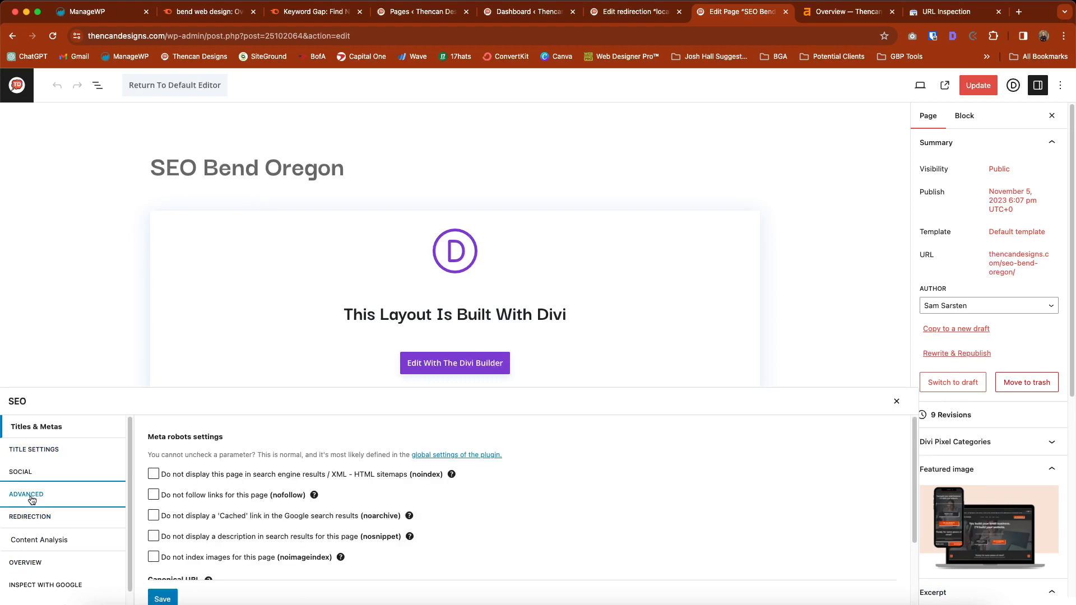
scroll(278, 518, down, 1)
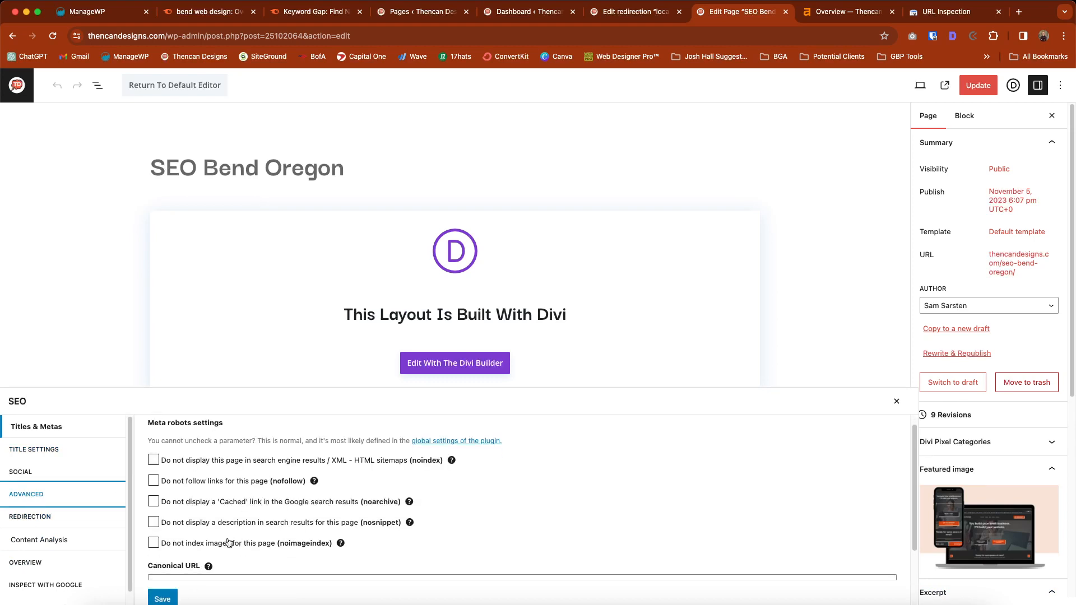
scroll(219, 542, down, 4)
scroll(219, 539, up, 1)
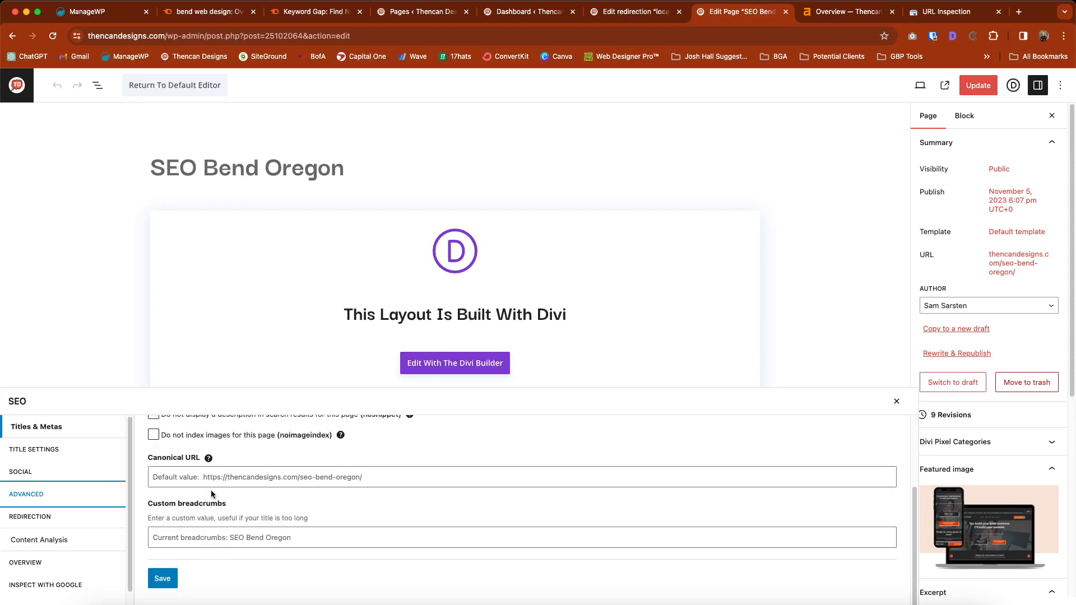
click(219, 477)
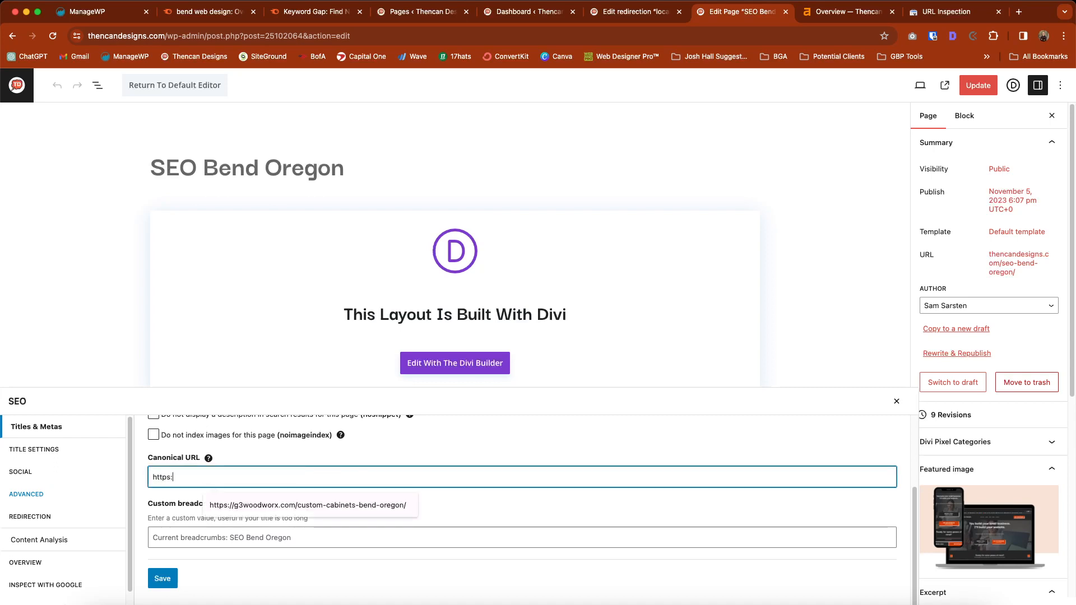
text(https://thencandesigns.com/seo-bend-oregon/)
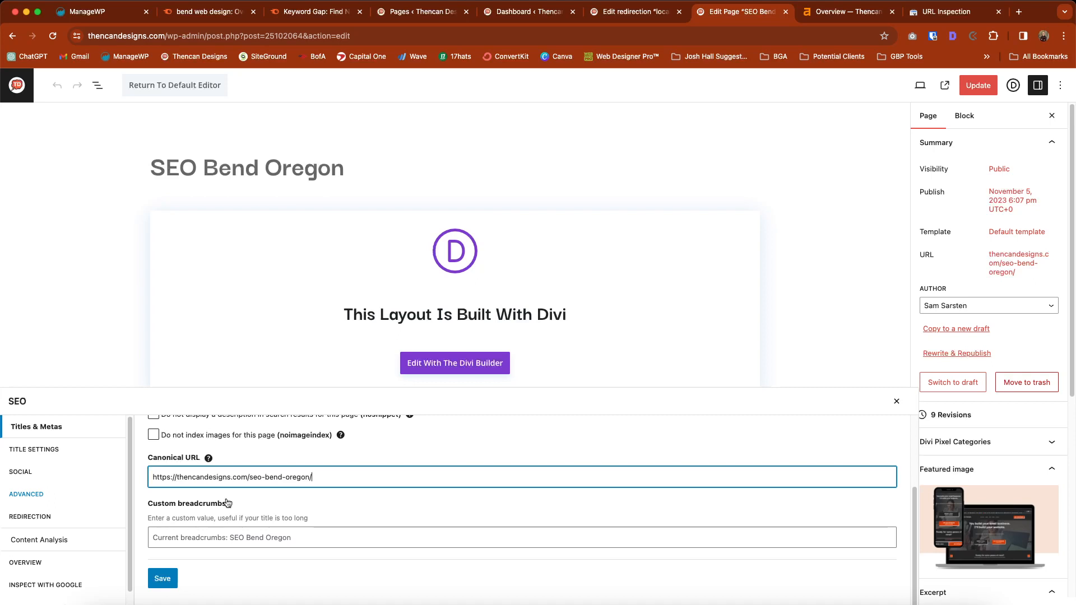
click(168, 585)
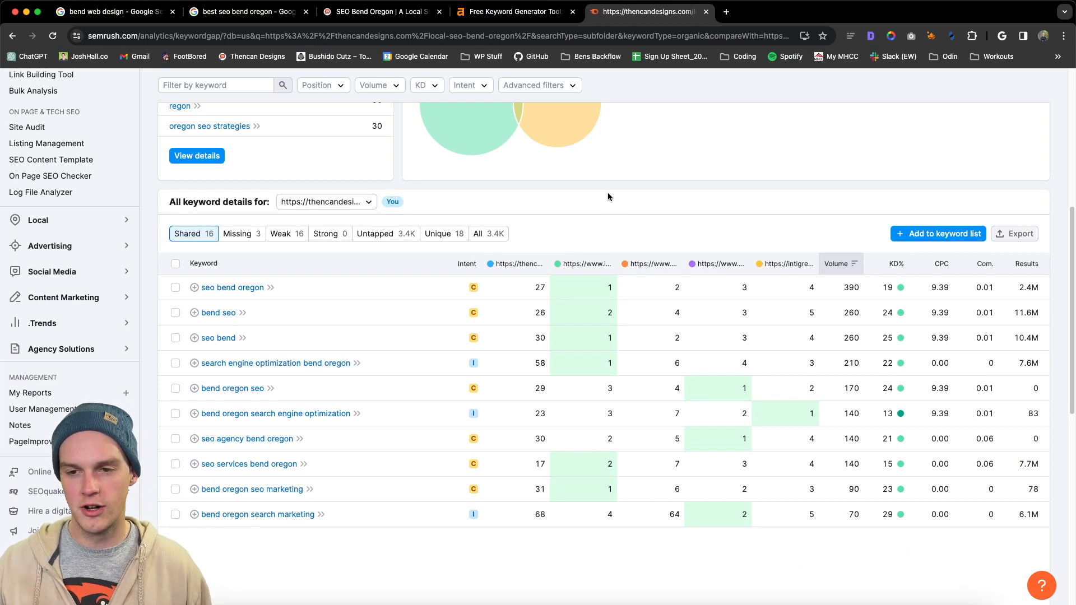
Step: Copy the shared keyword table from Semrush into ChatGPT with the prompt "give me just the keywords", and follow up with "bruh I said give me just the keywords"
drag(162, 269, 1038, 516)
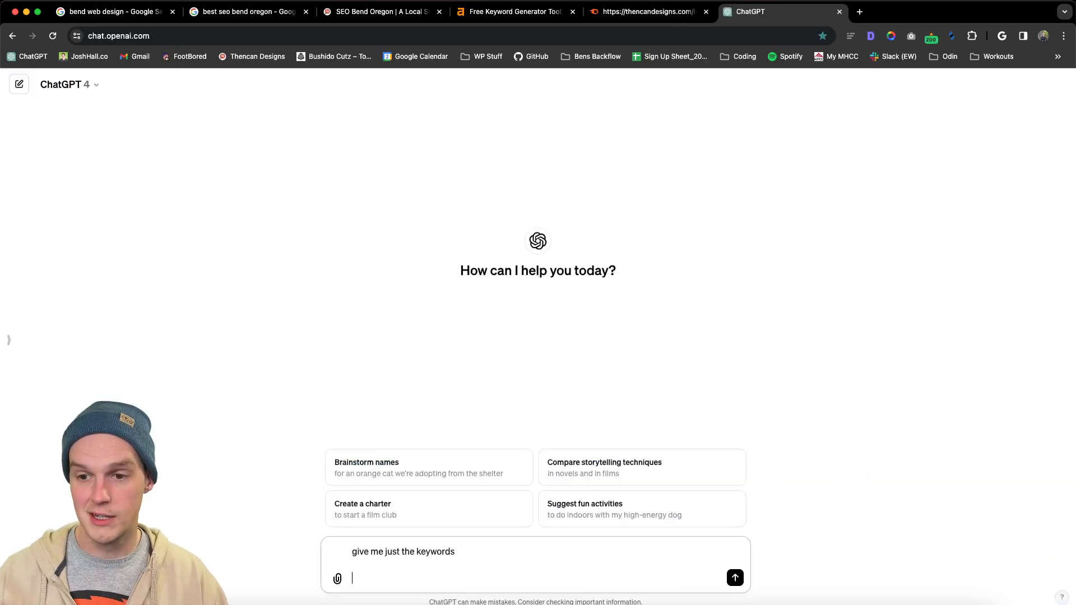
key(super+v)
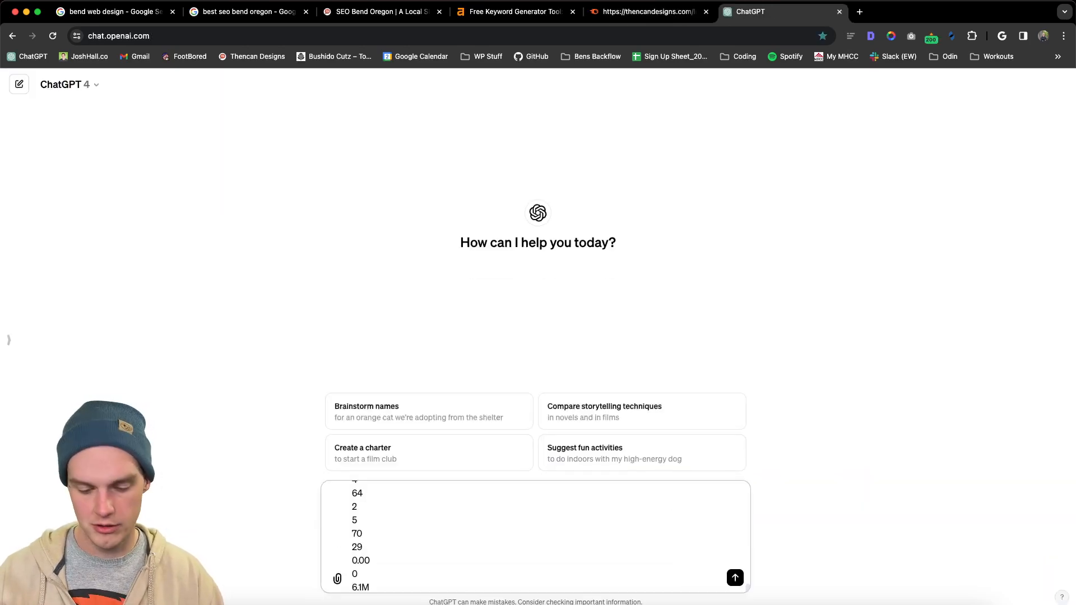
key(Return)
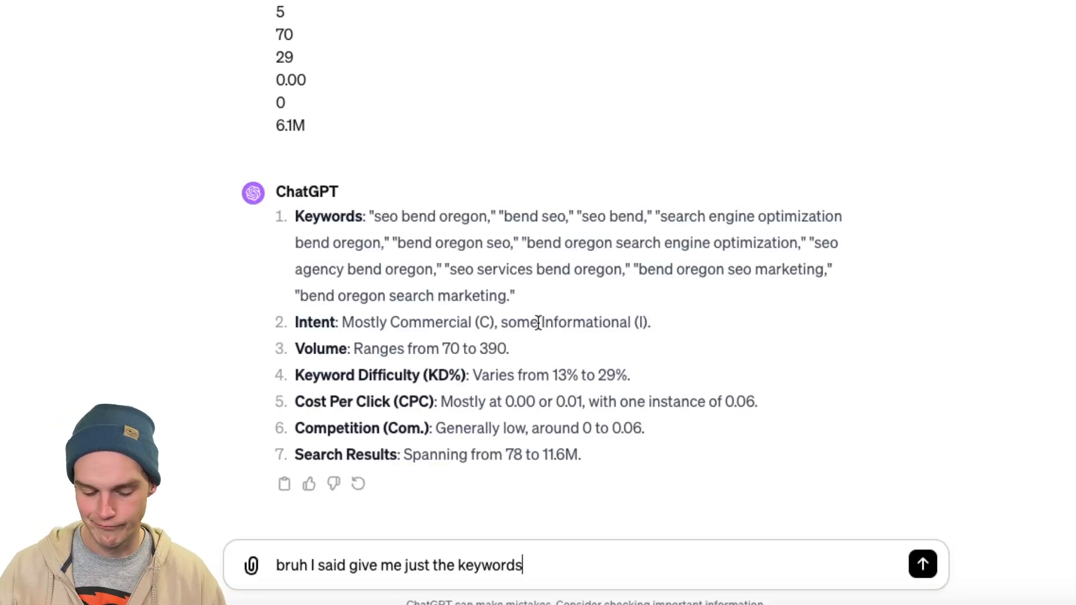
key(Return)
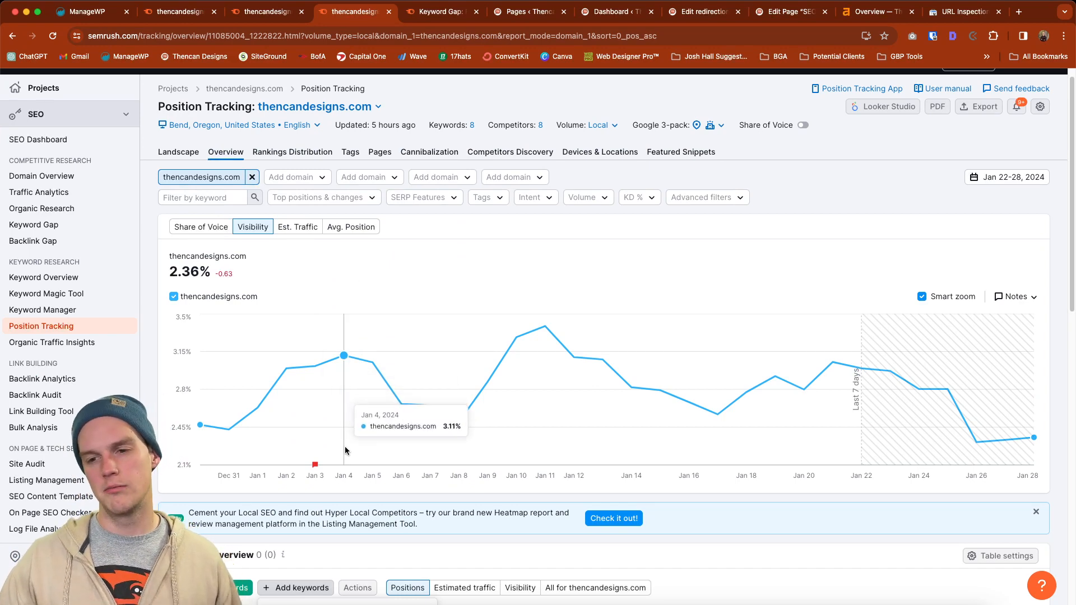
Step: Switch to Semrush Position Tracking for thencandesigns.com and add the keywords extracted by ChatGPT, removing the blank lines after "bend oregon search marketing"
scroll(346, 447, down, 5)
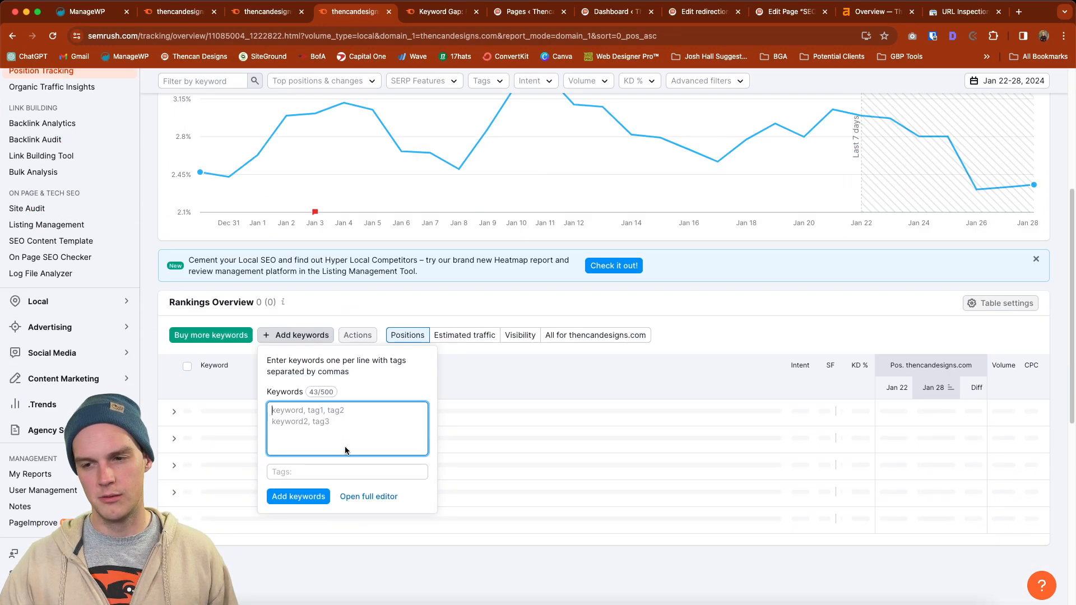
scroll(357, 431, up, 5)
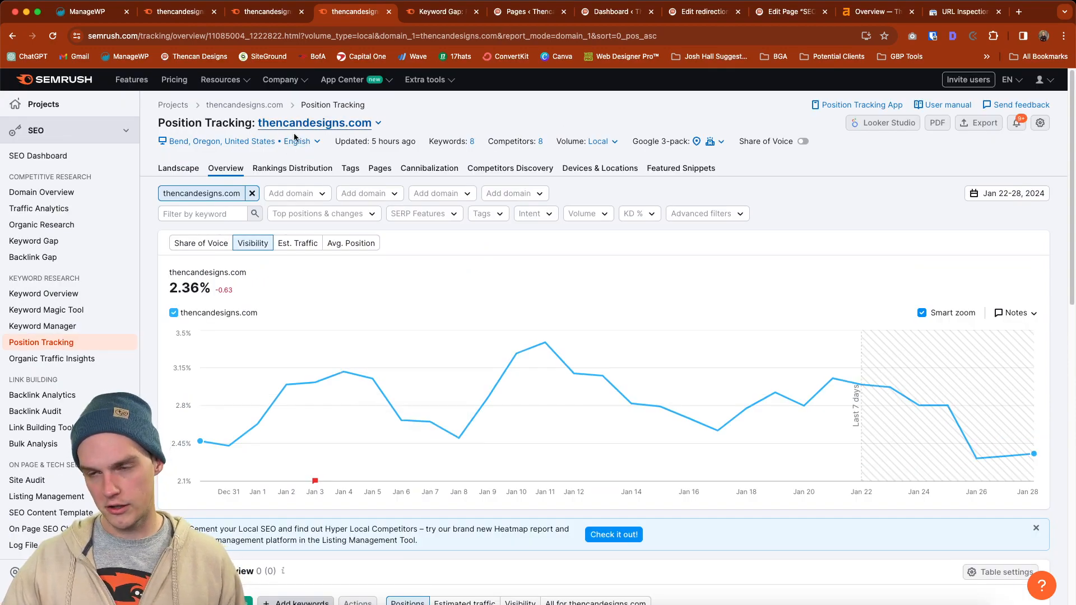
scroll(261, 413, down, 6)
scroll(260, 413, down, 1)
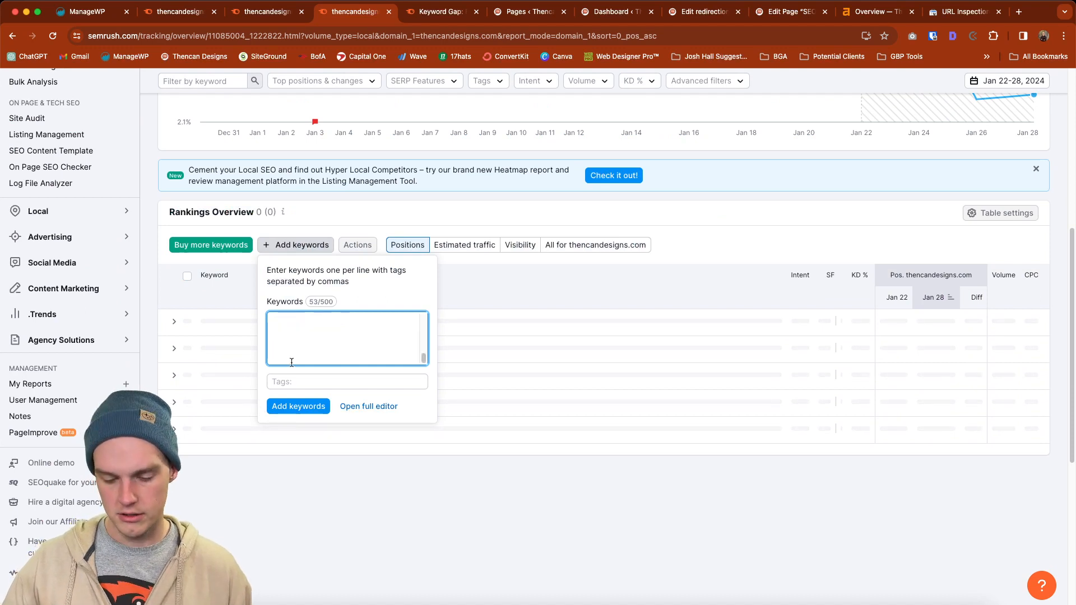
scroll(292, 361, up, 3)
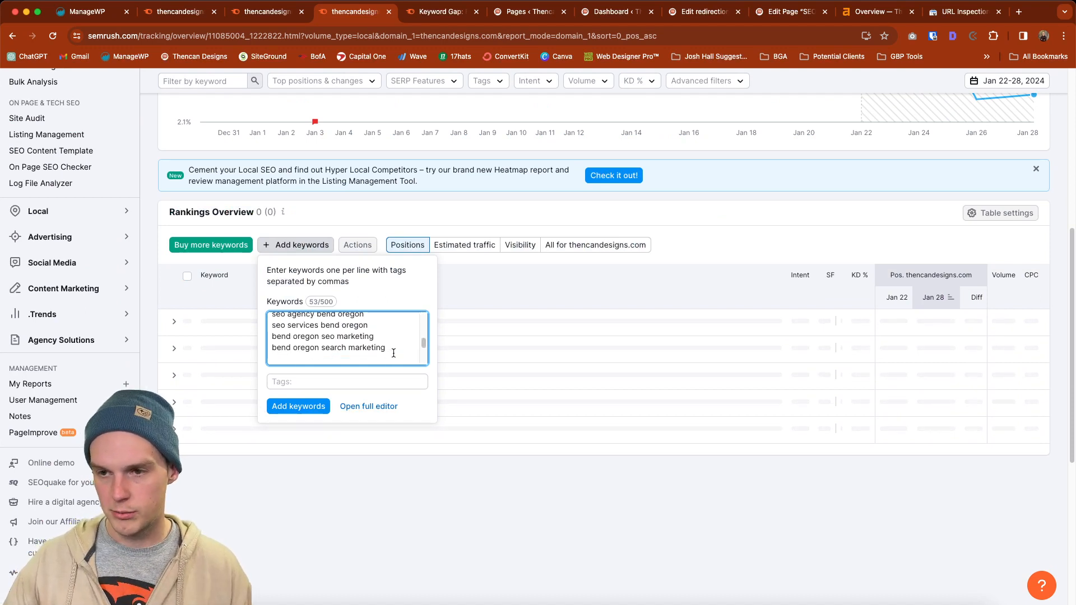
key(BackSpace)
click(323, 408)
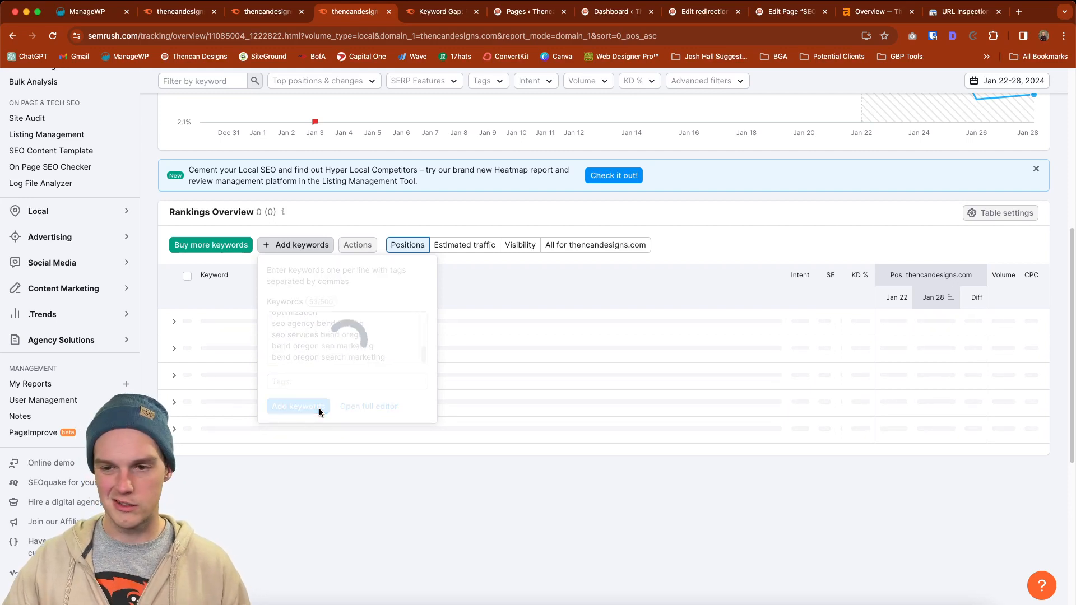